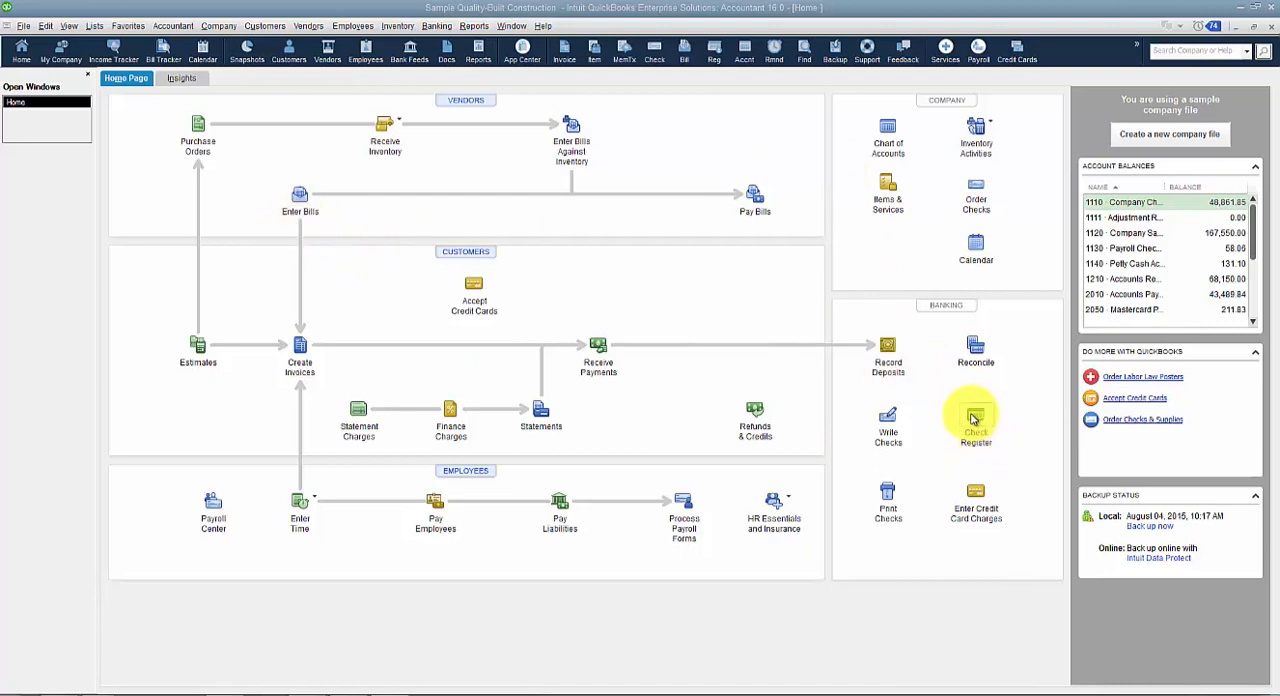
left_click(298, 203)
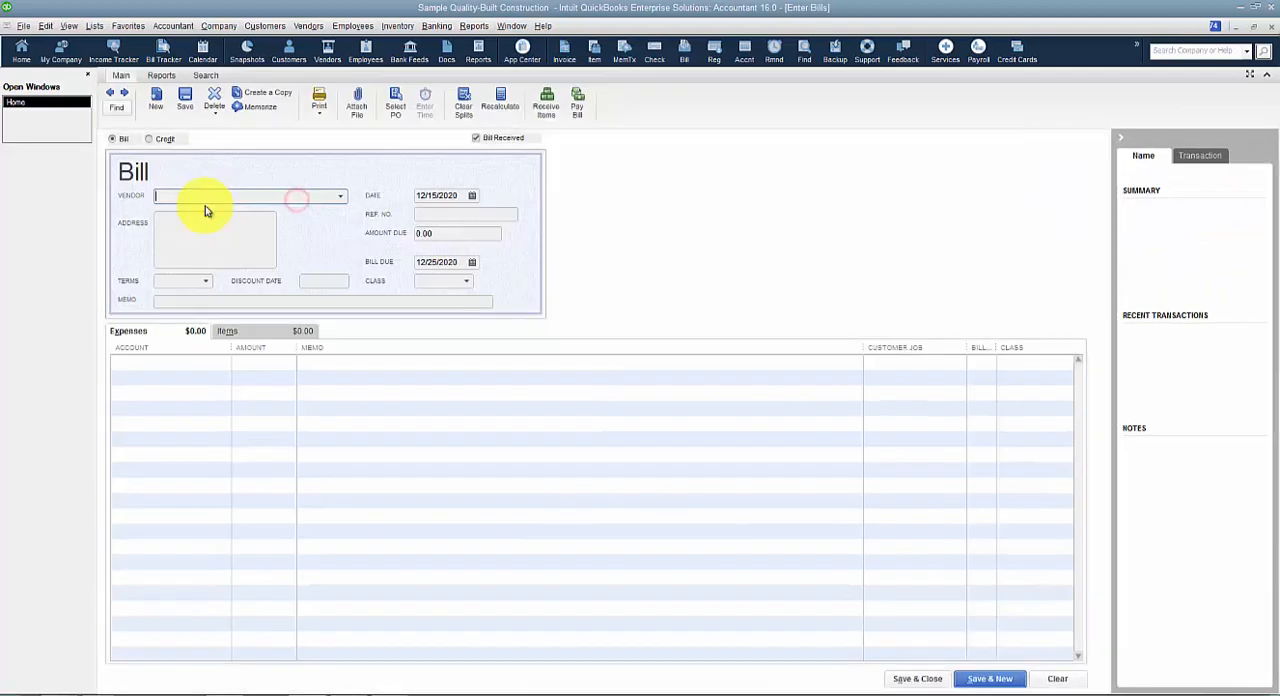
left_click(203, 196)
type("Fourlane")
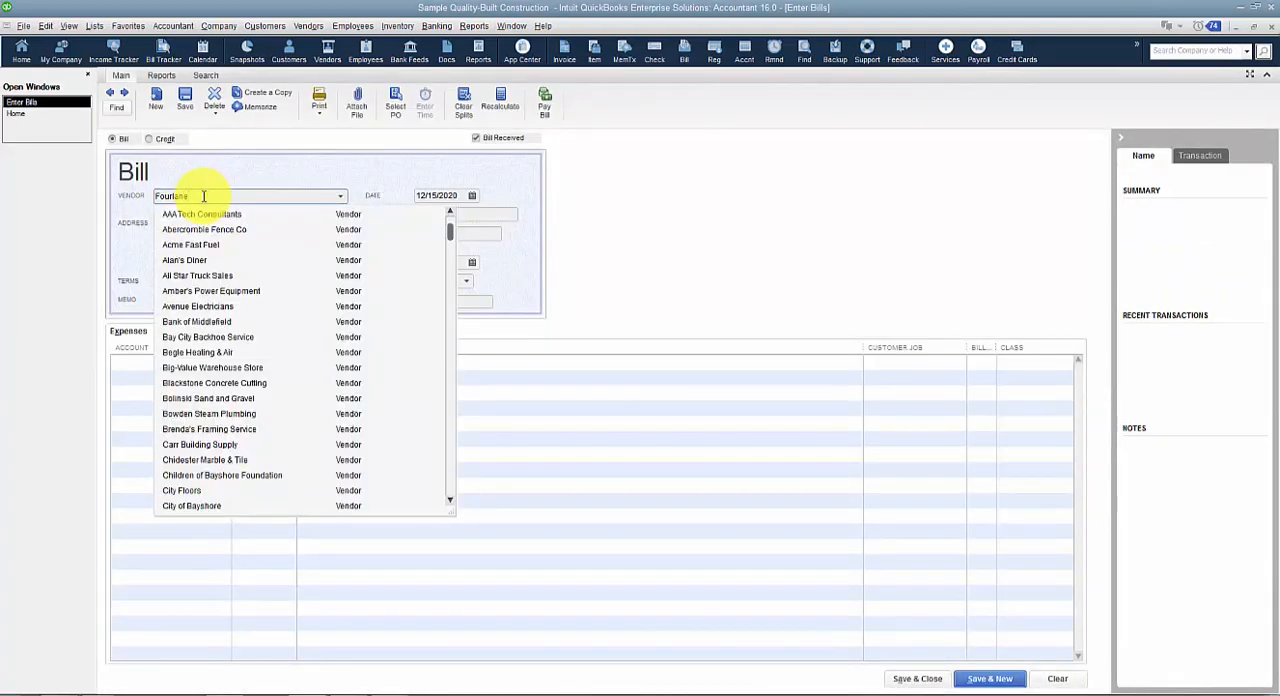
key("Tab")
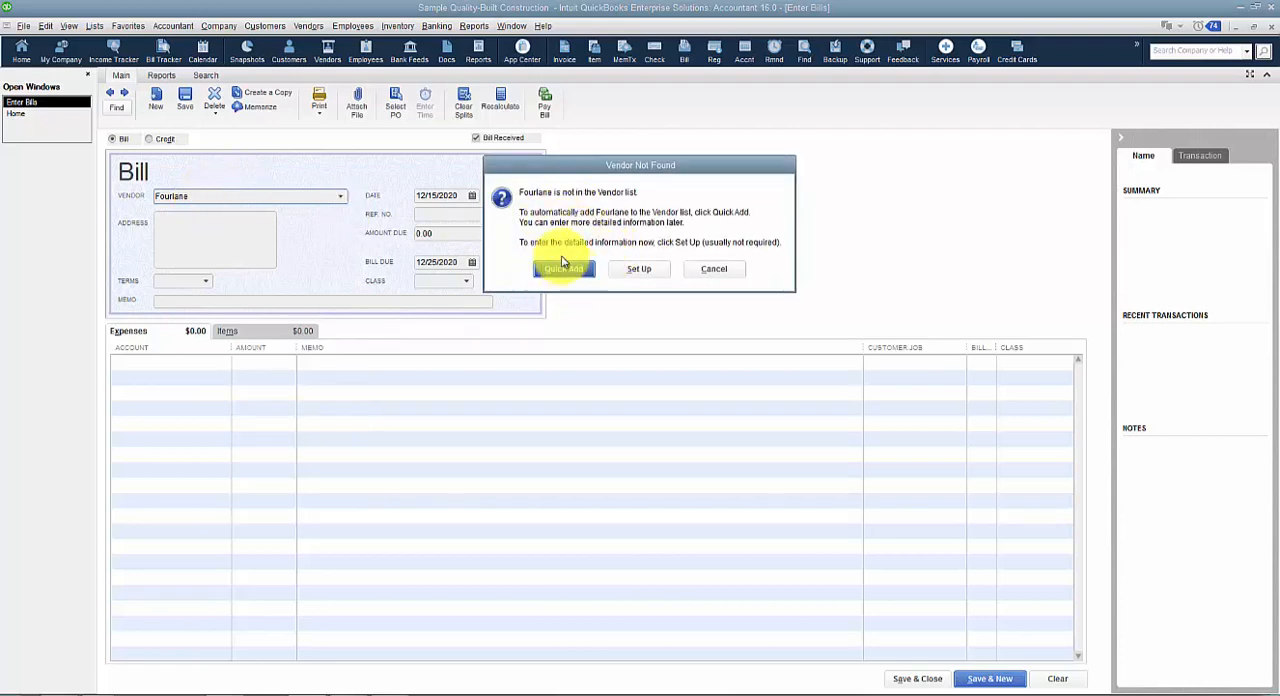
left_click(650, 272)
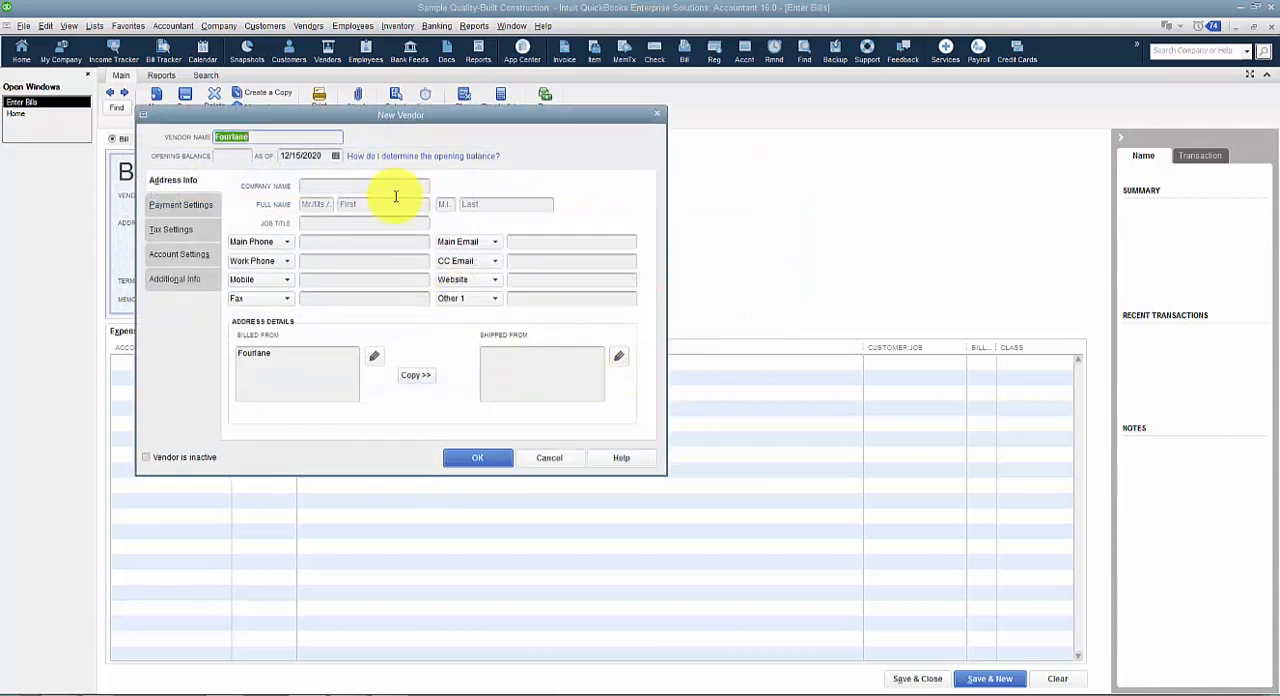
key("Escape")
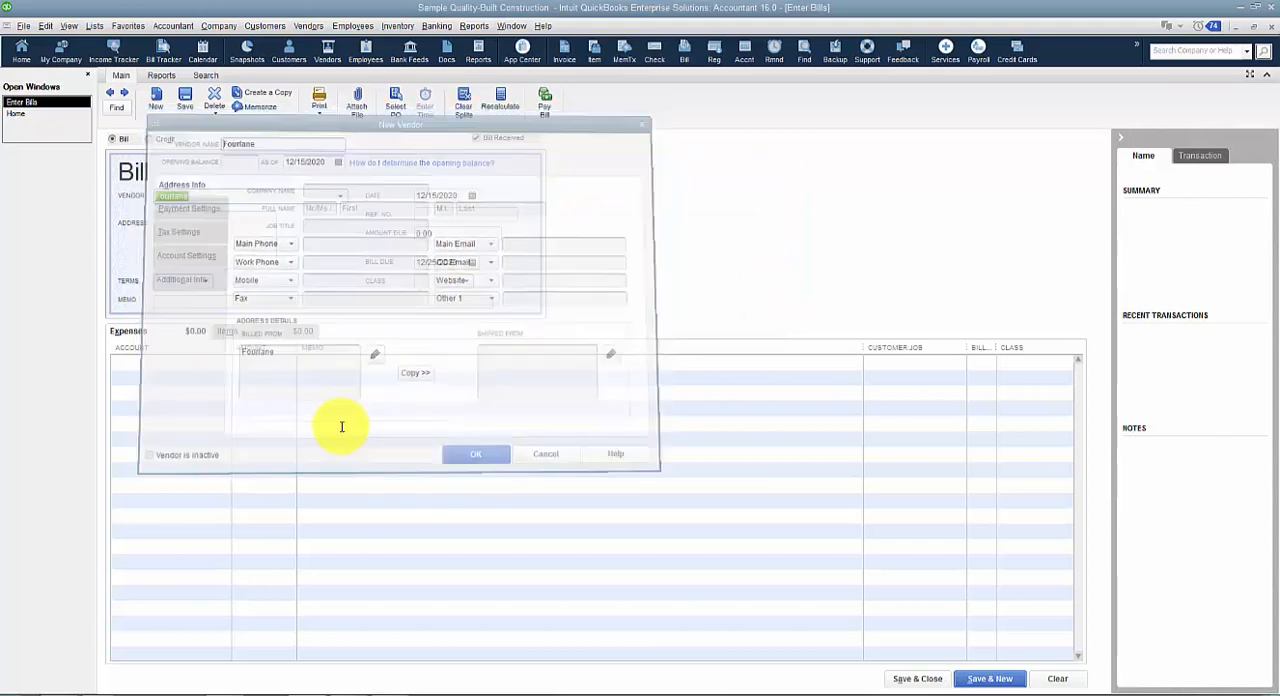
key("Escape")
left_click(628, 219)
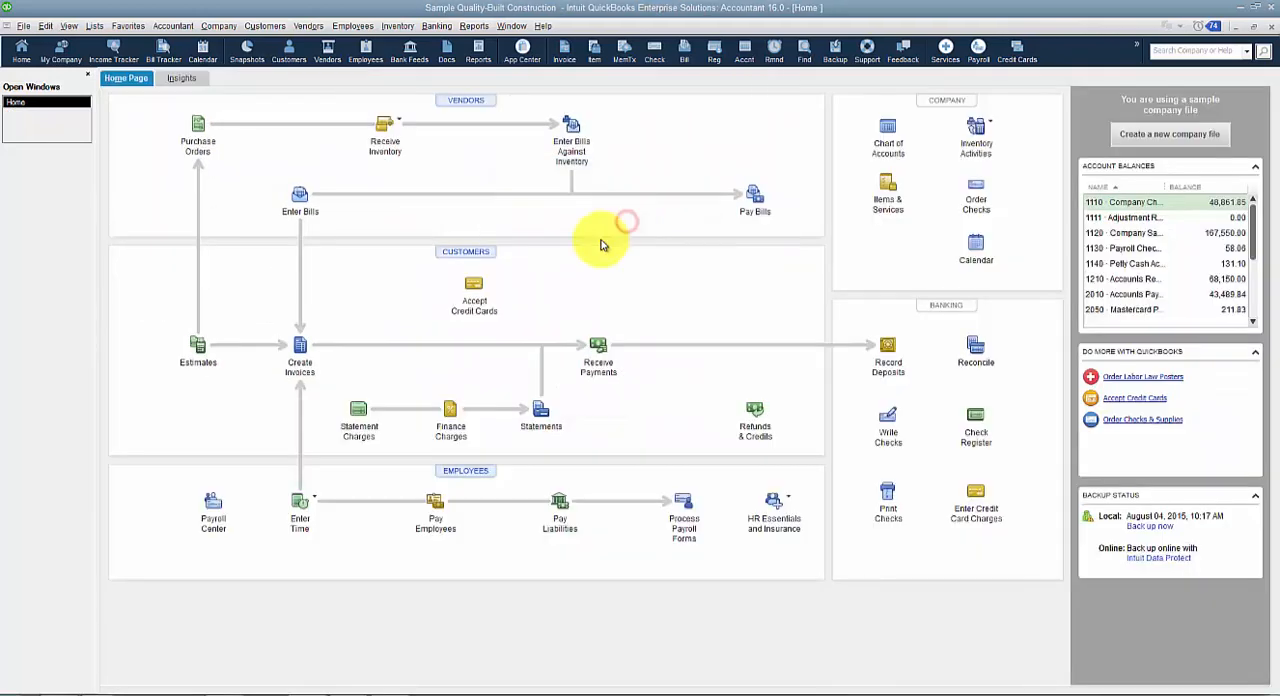
Open the Vendor Center and start a new vendor record with the vendor name Fourlane.
left_click(306, 25)
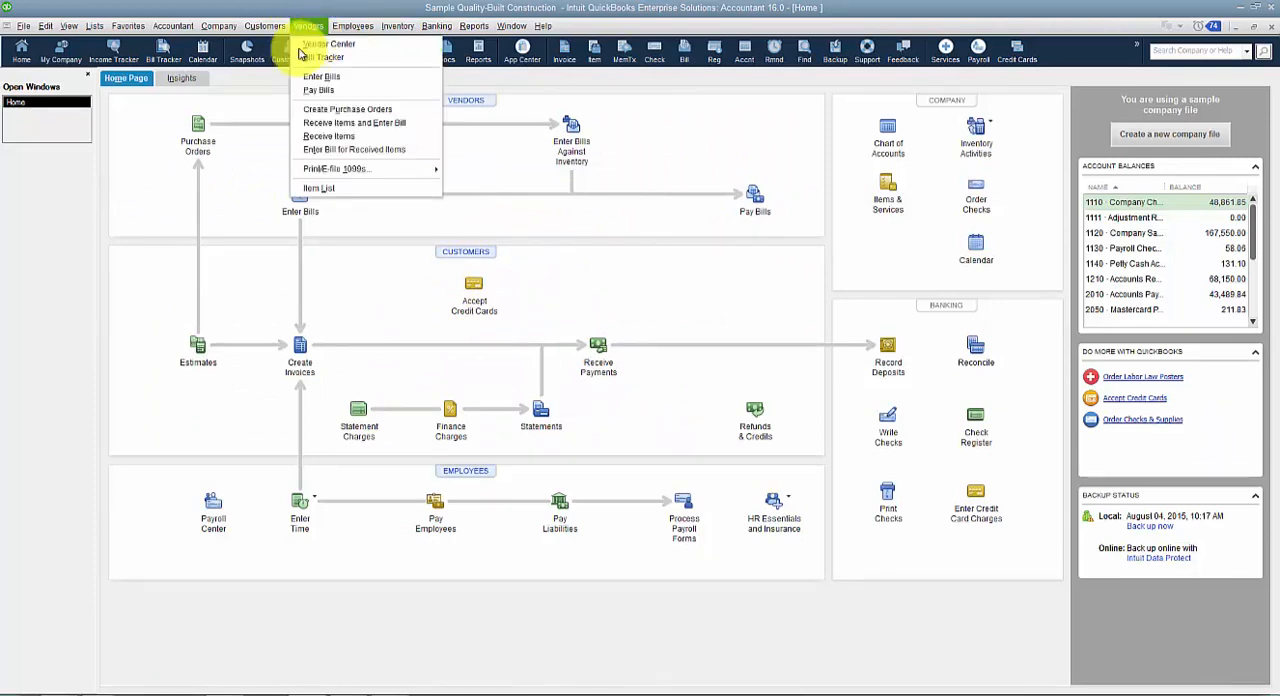
left_click(255, 105)
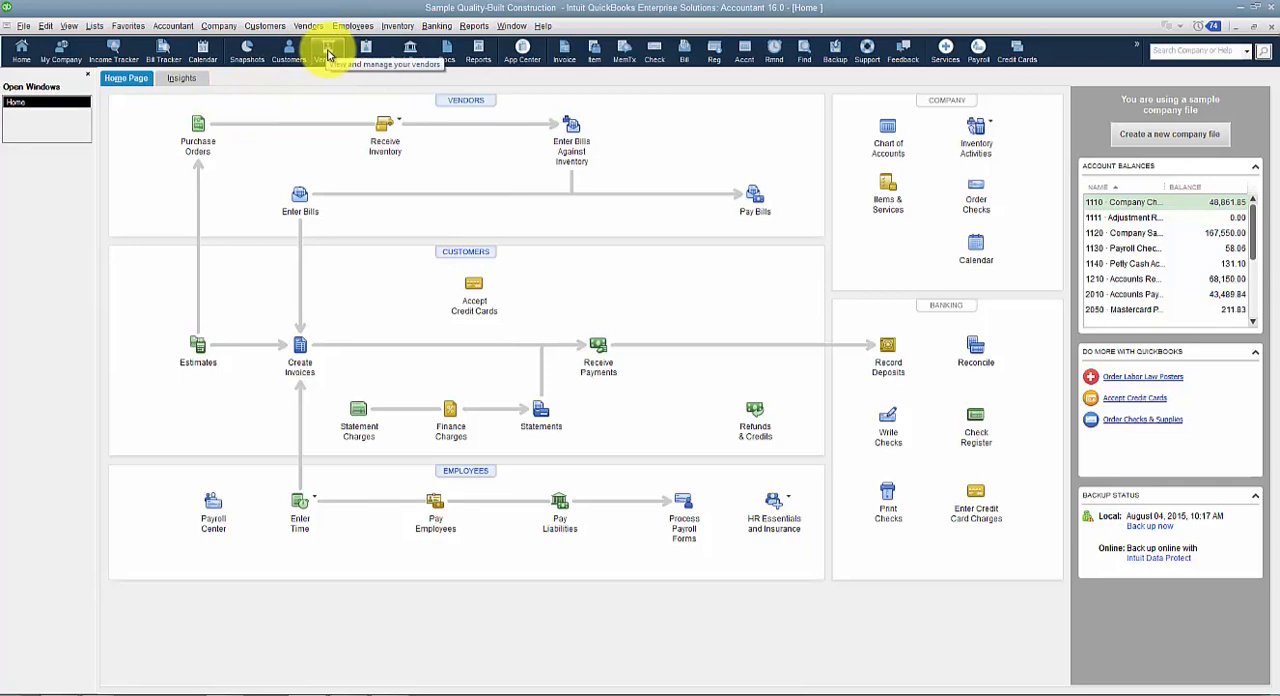
left_click(466, 102)
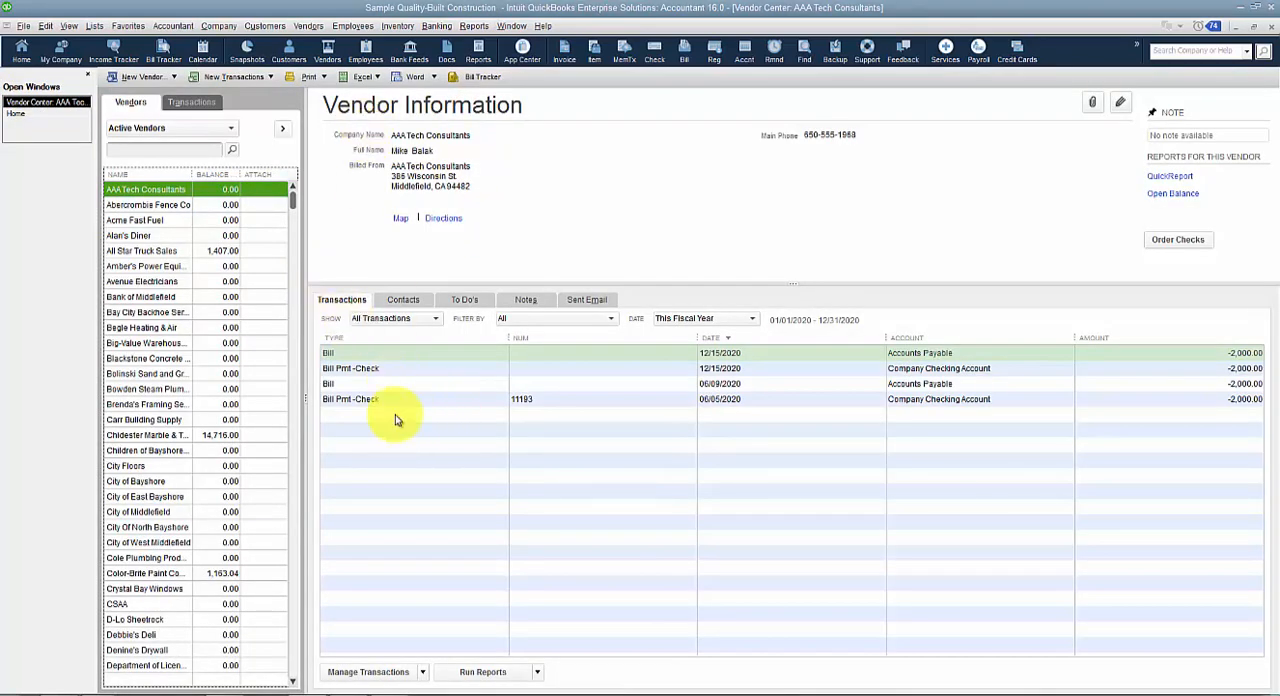
left_click(175, 77)
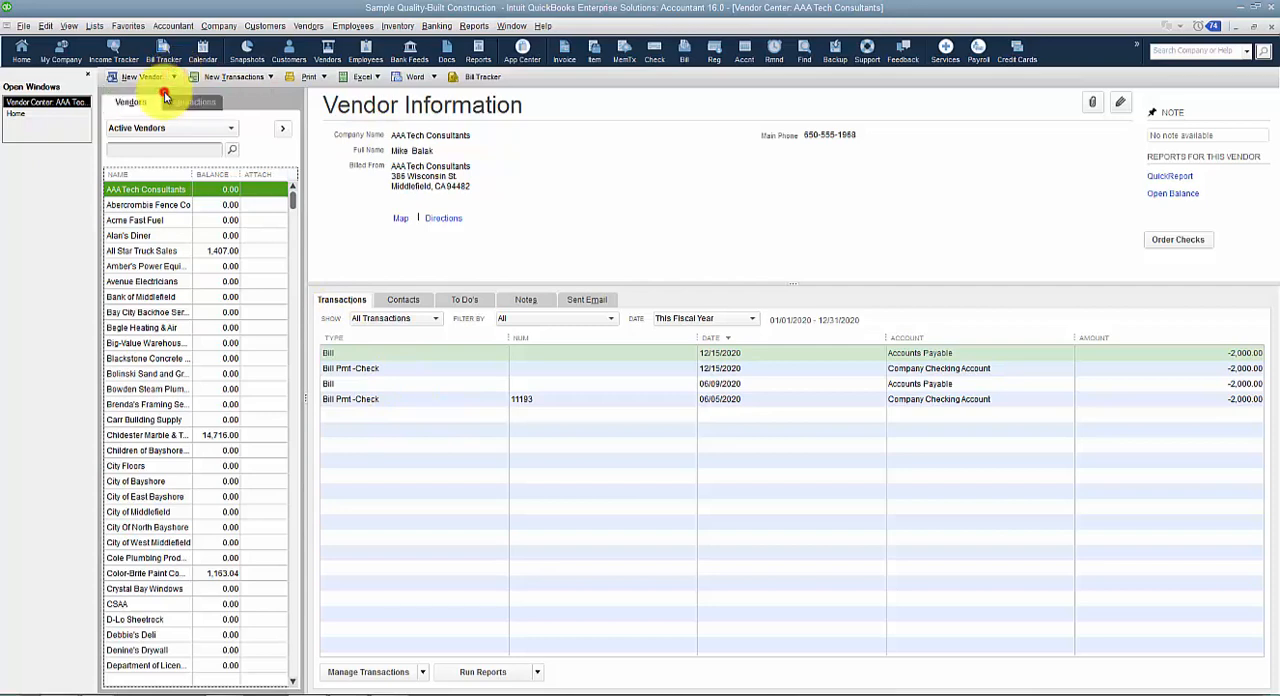
left_click(156, 93)
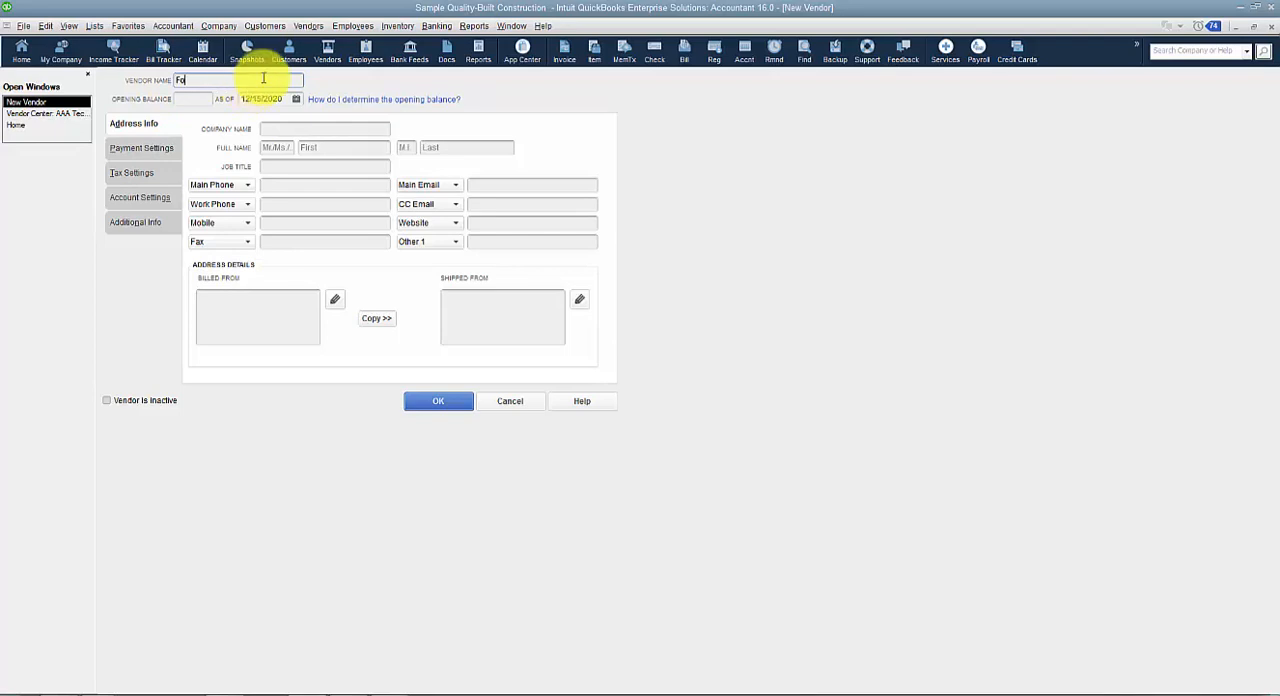
type("lane 48")
key("BackSpace")
key("BackSpace")
key("BackSpace")
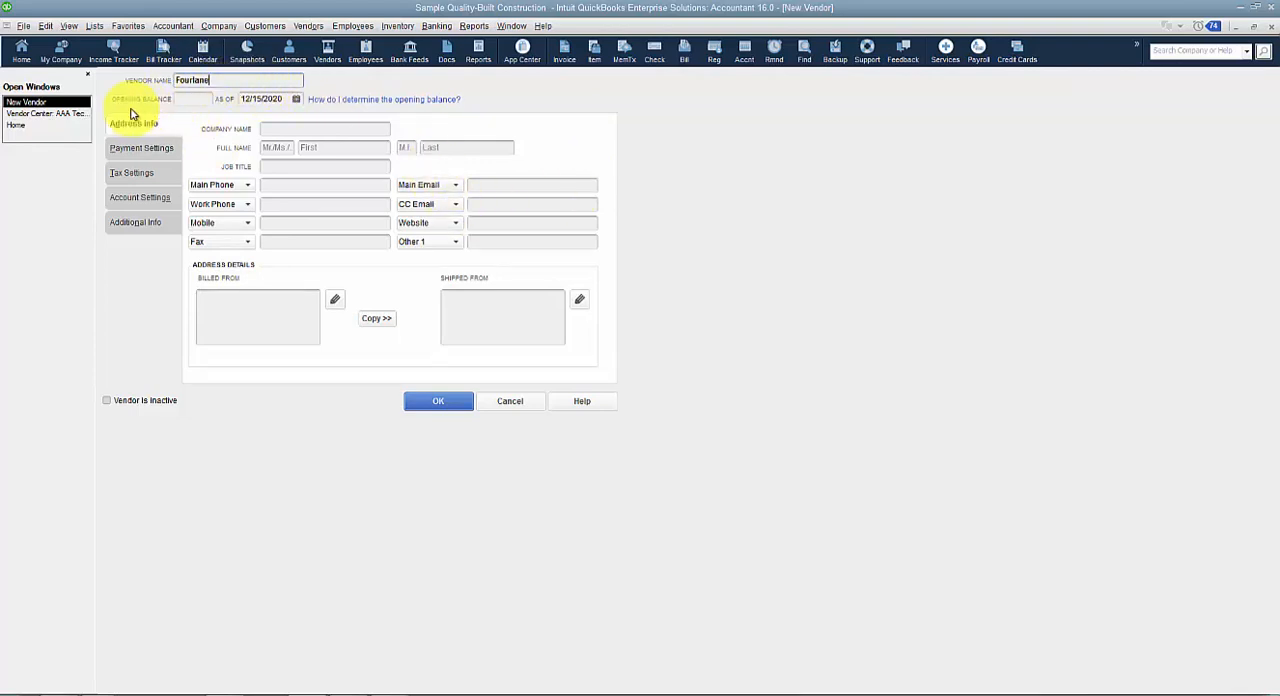
Examine the company-level Accounting preferences for the option that hides opening balance fields in Names and Items, and close them without changes.
left_click(188, 98)
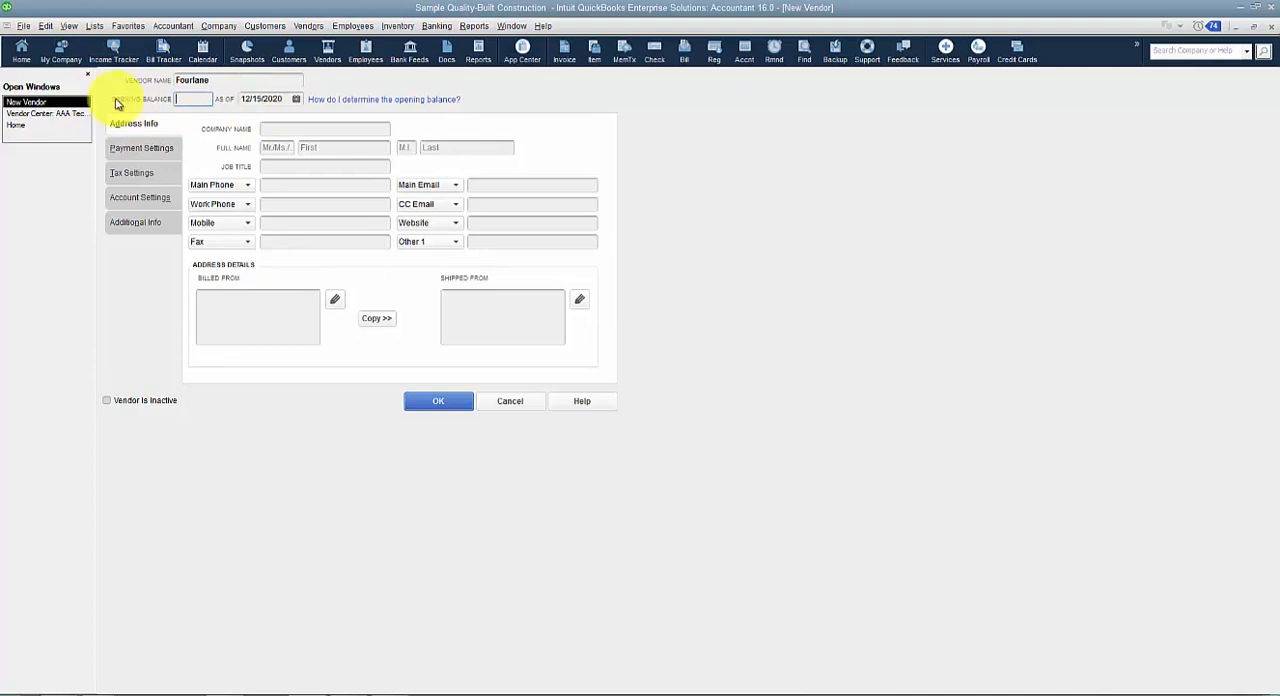
left_click(45, 25)
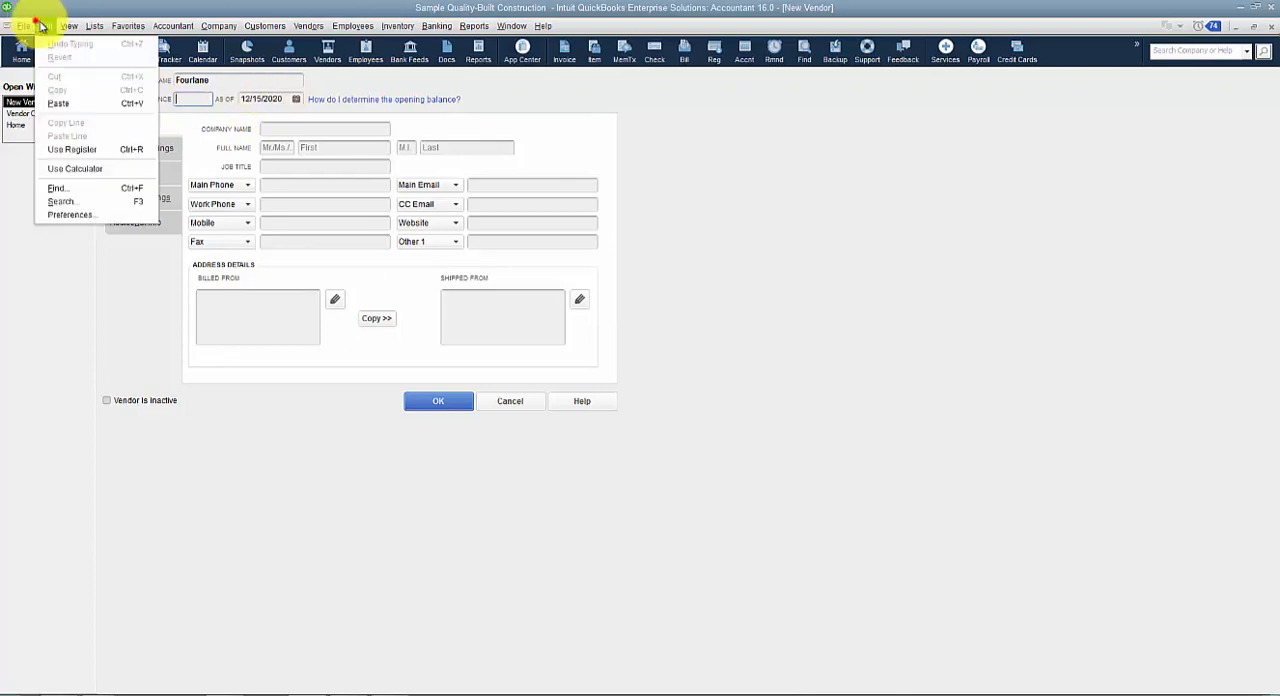
left_click(75, 220)
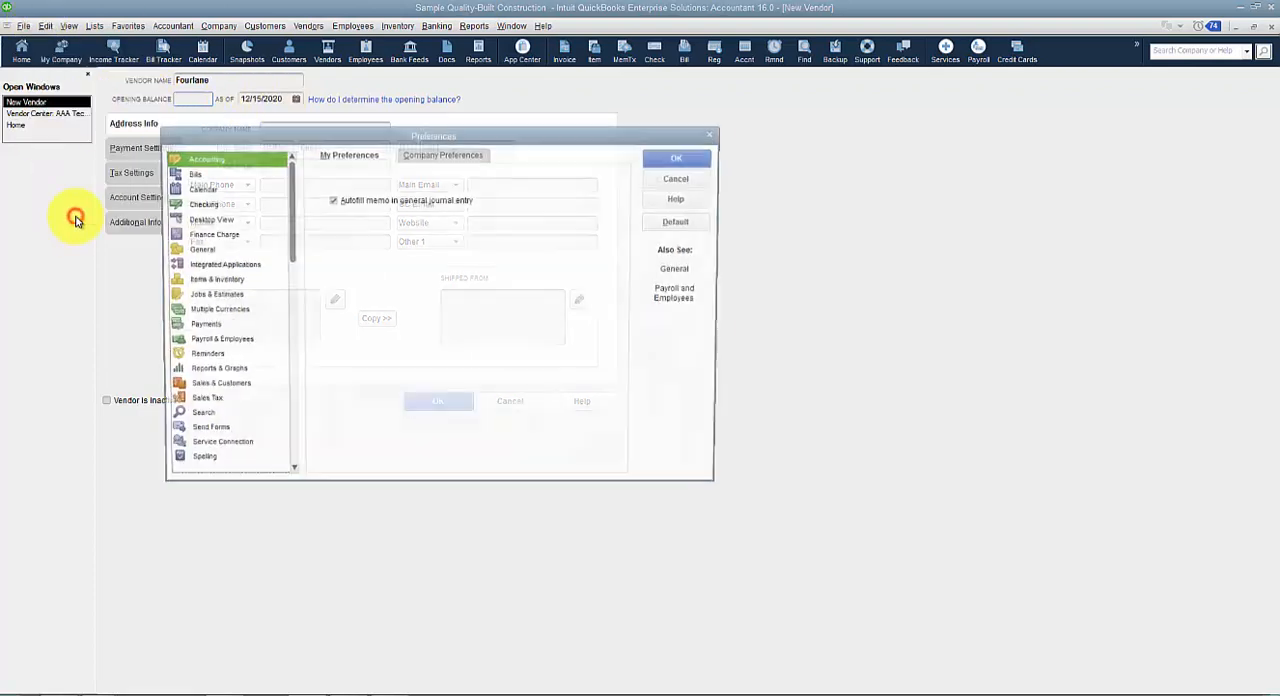
left_click(443, 152)
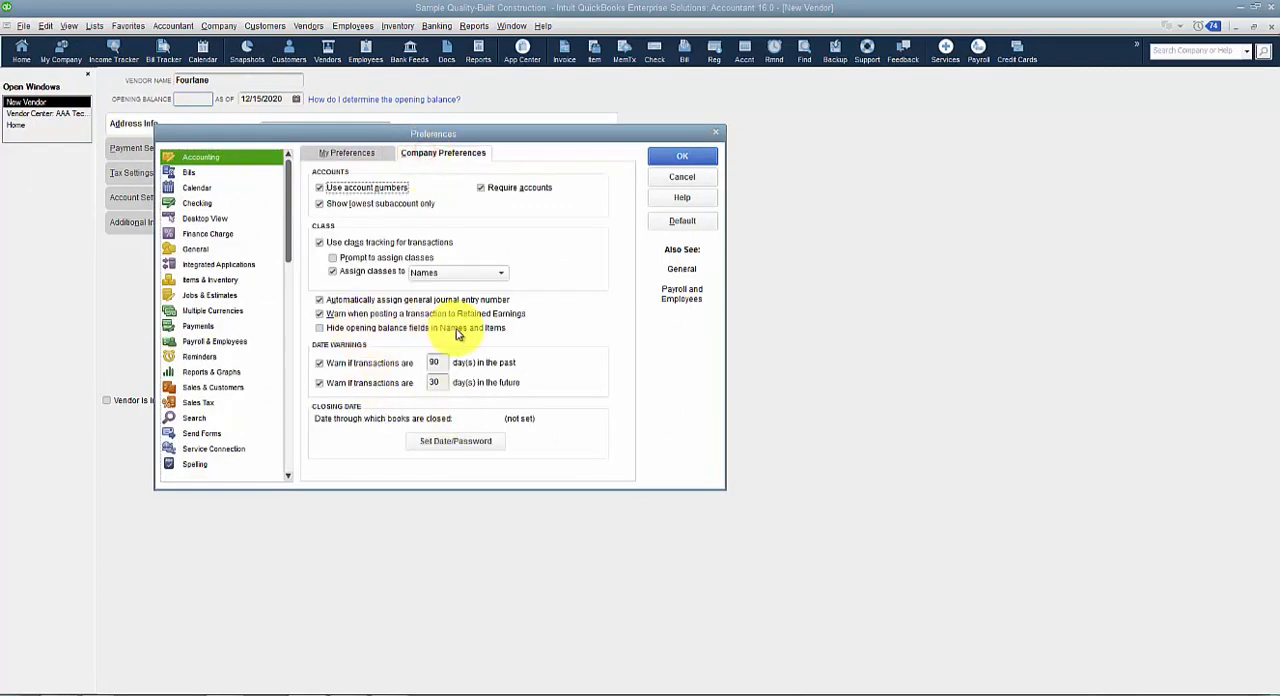
left_click(681, 182)
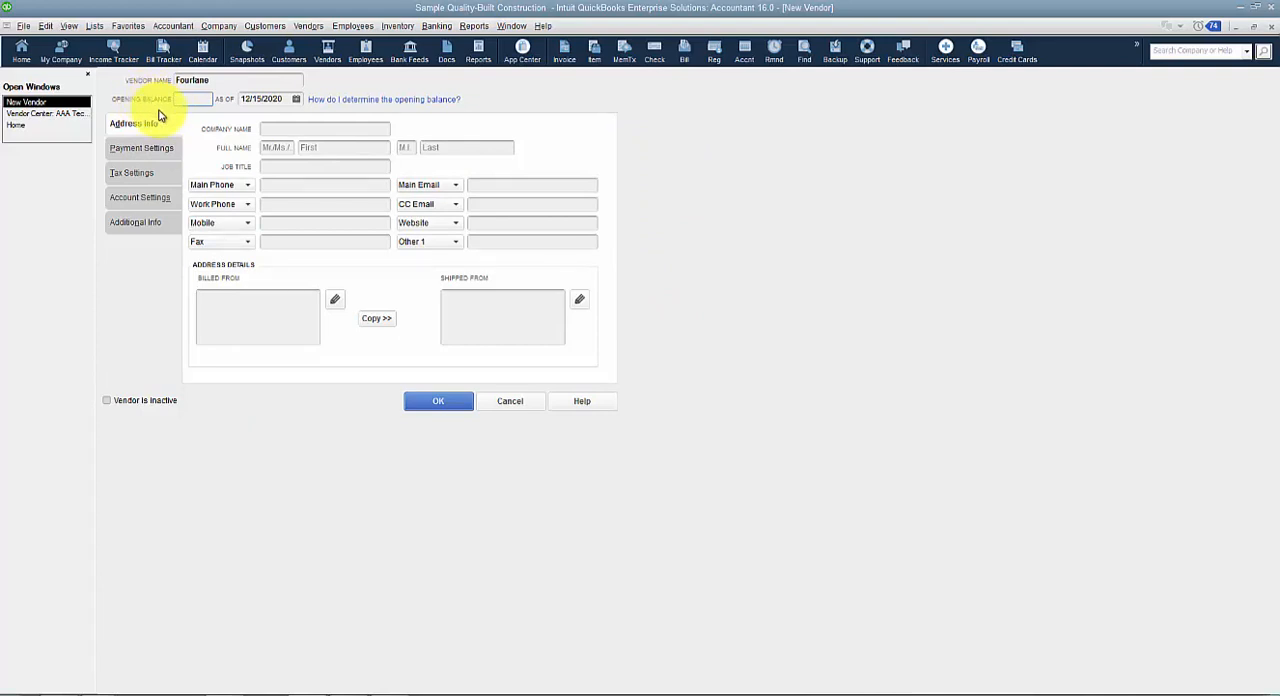
Fill in the new vendor's company name as Fourlane.
left_click(287, 128)
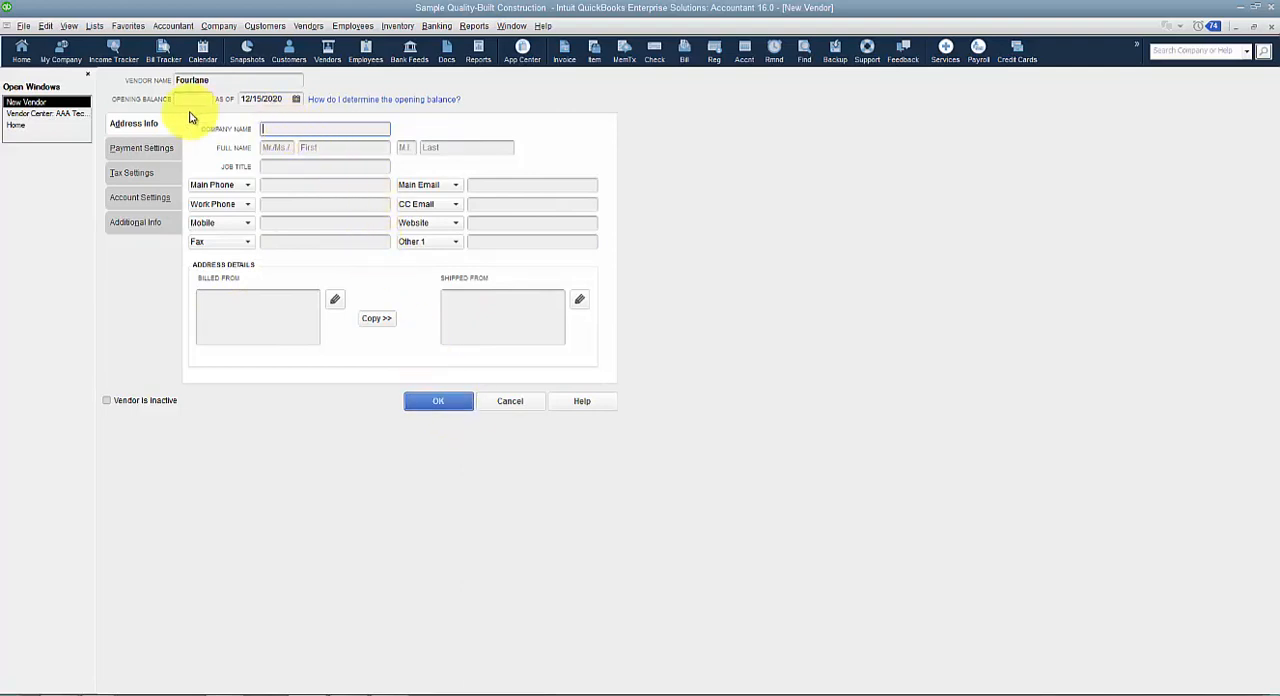
type("Fourlane")
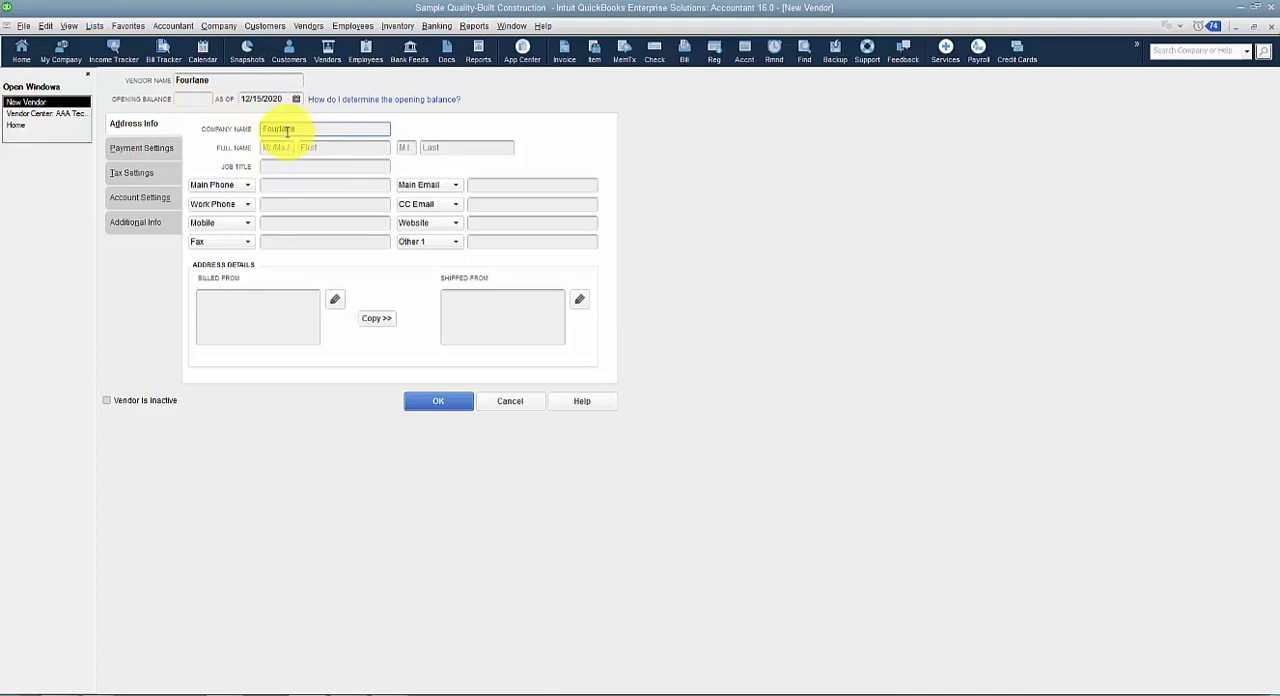
key("Tab")
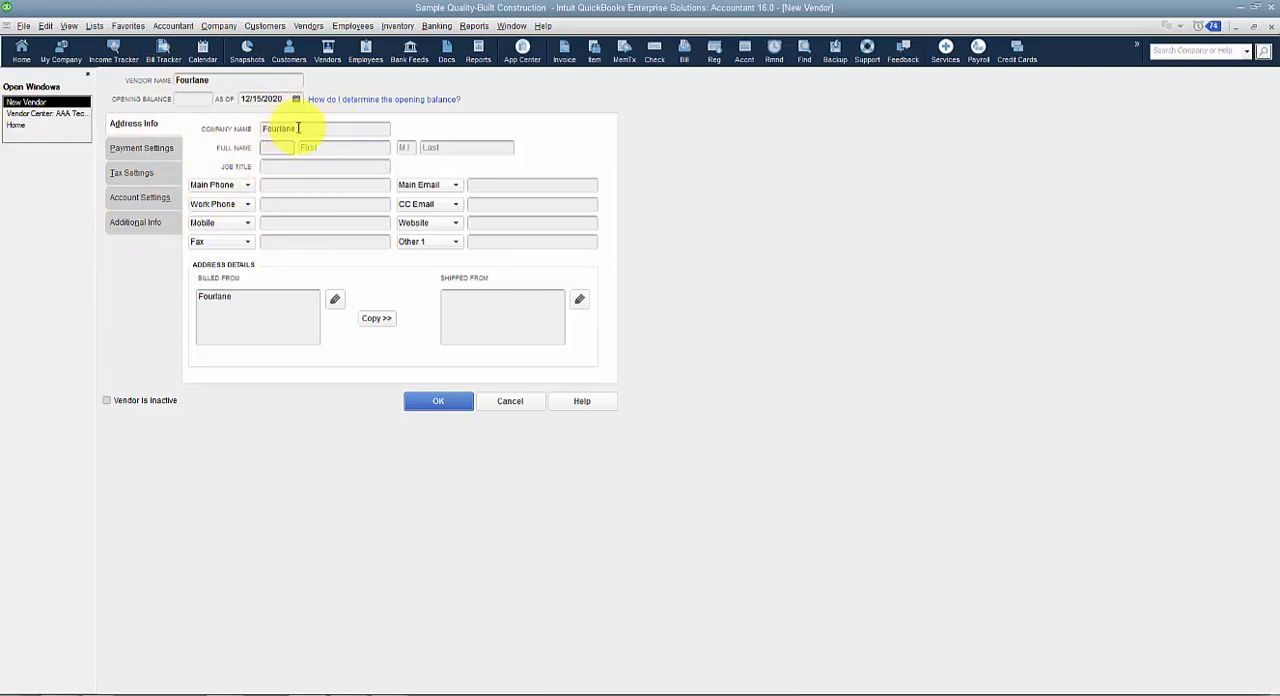
Complete the vendor's Billed From address with the street, city, state and zip, plus a care-of contact line below the company name.
left_click(272, 296)
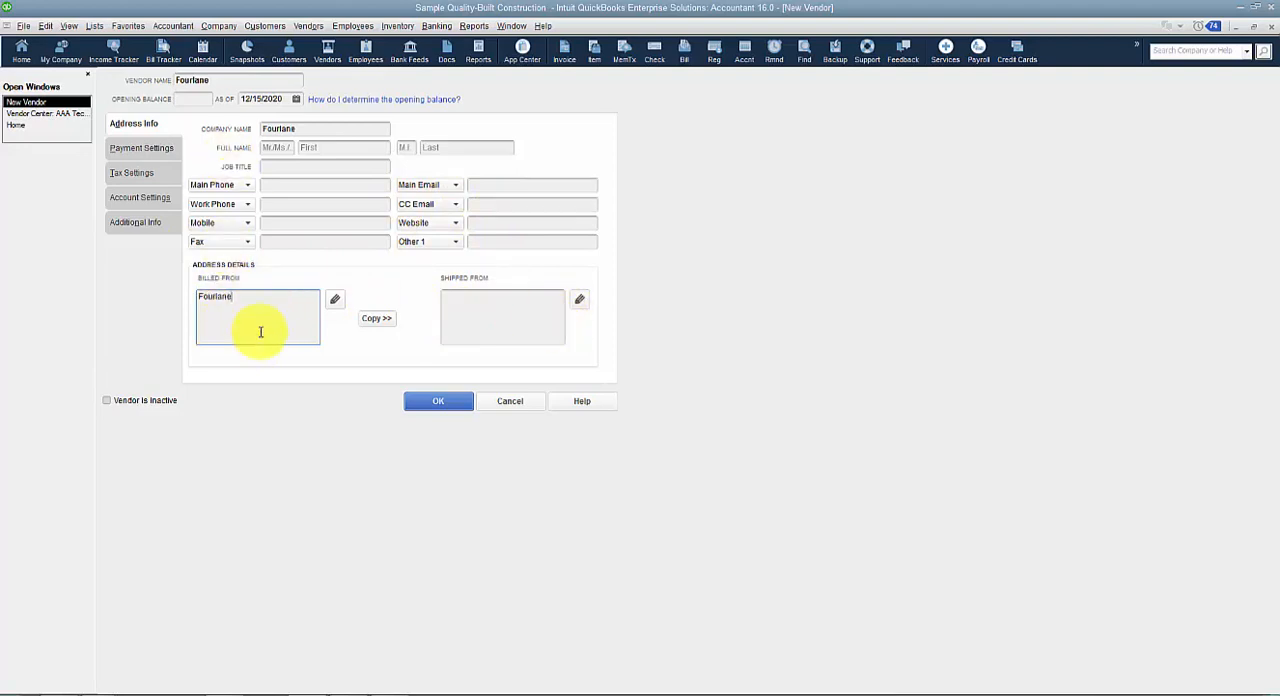
left_click(248, 294)
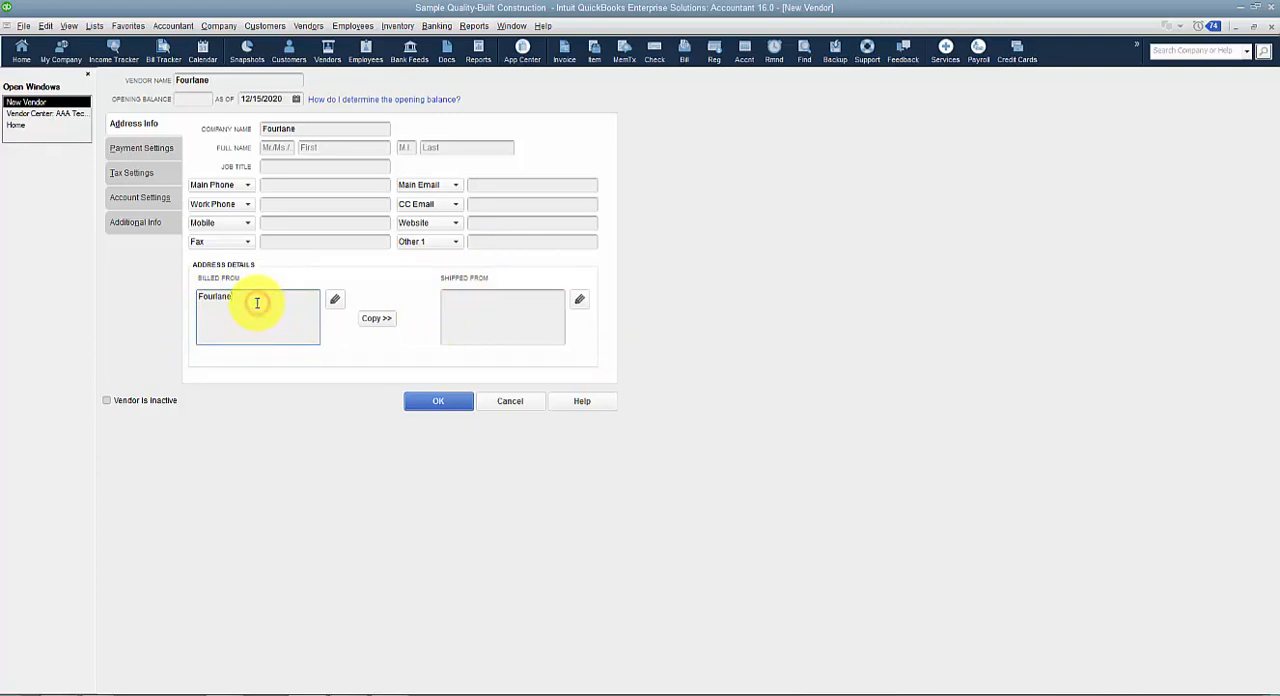
double_click(206, 305)
left_click(244, 309)
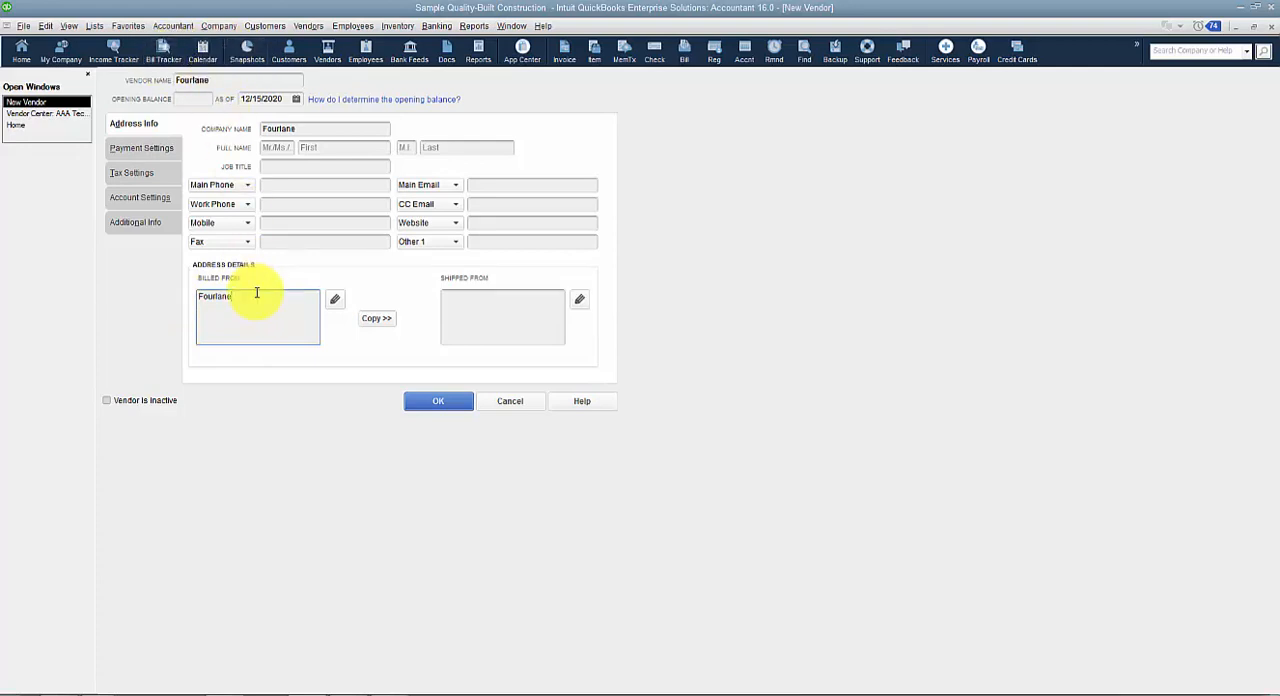
left_click(256, 295)
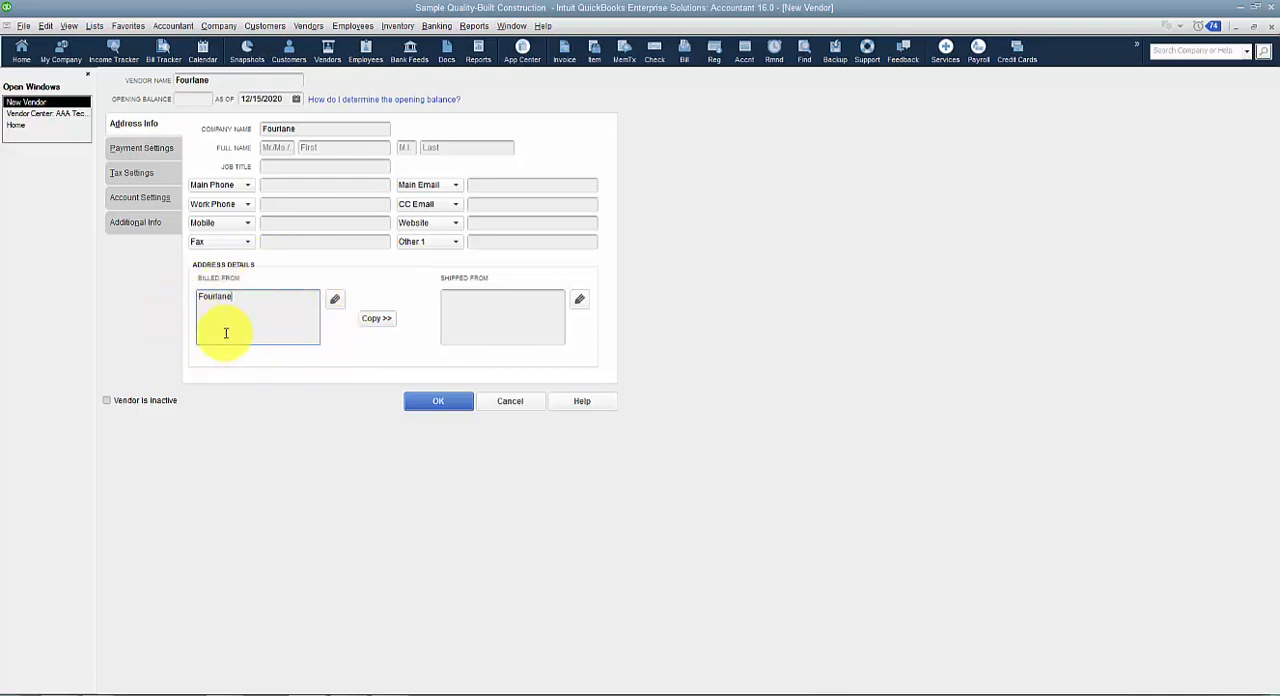
type("7000 N")
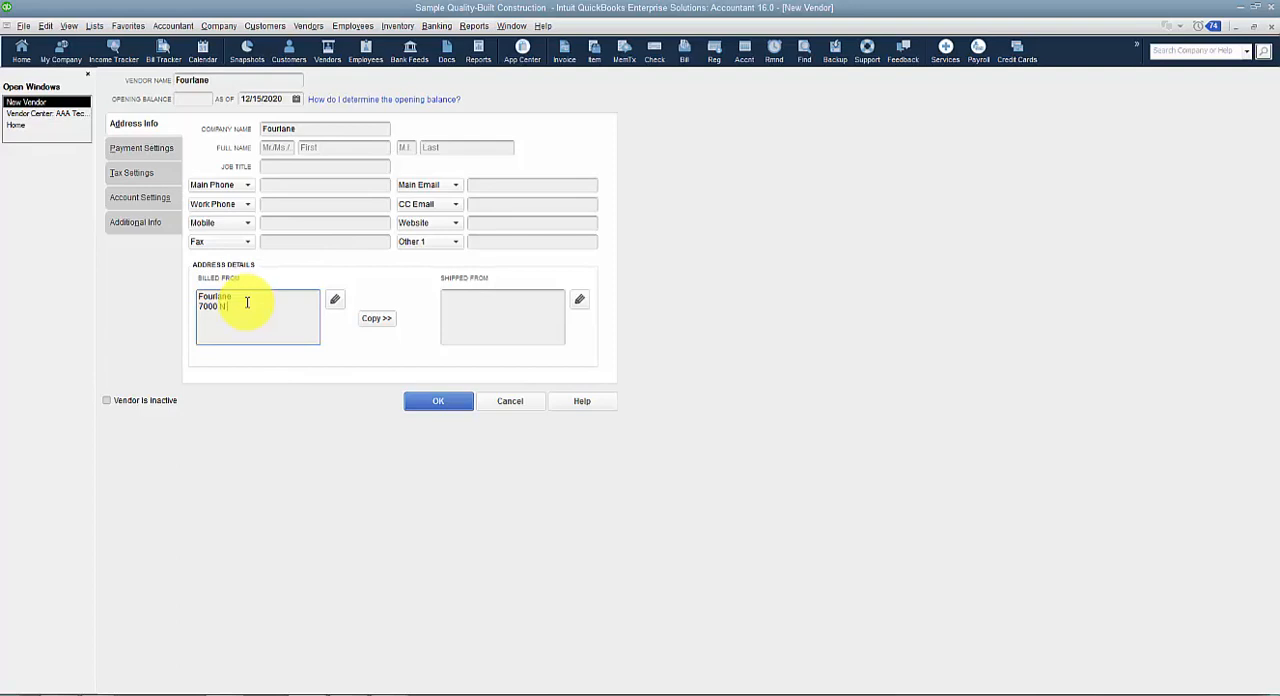
type(" Mopac")
key("Return")
type("Austin, TX 78087")
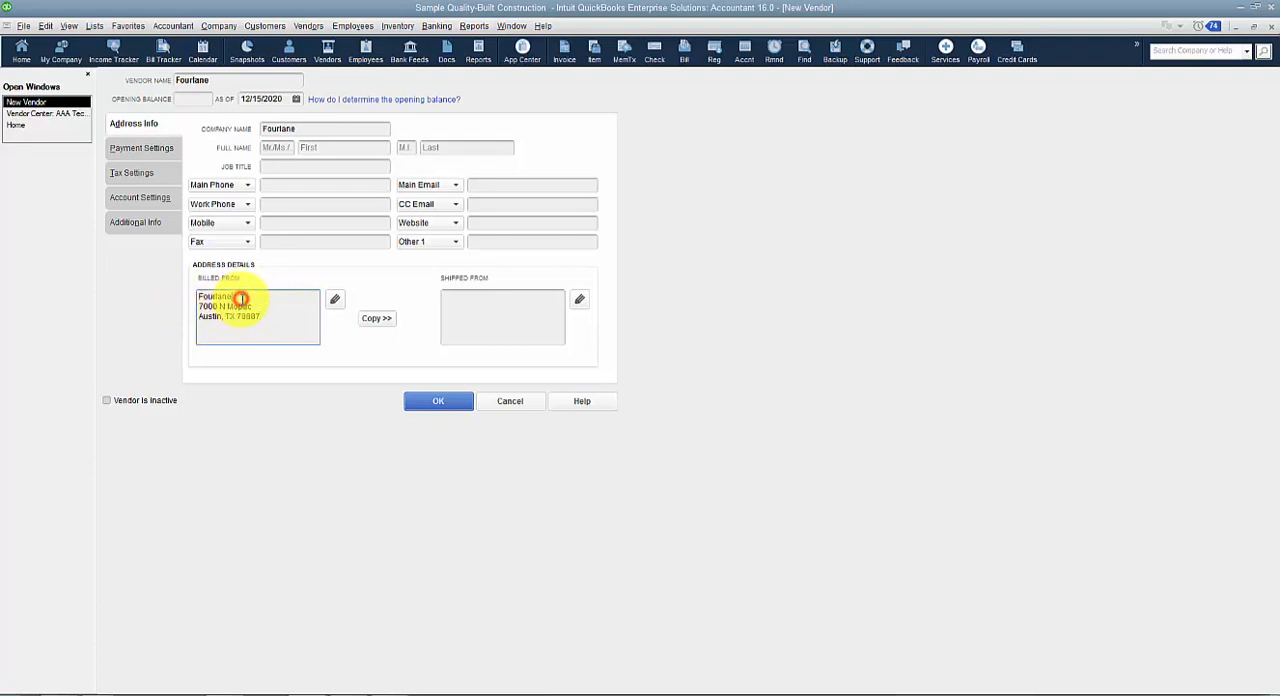
left_click(241, 299)
key("Return")
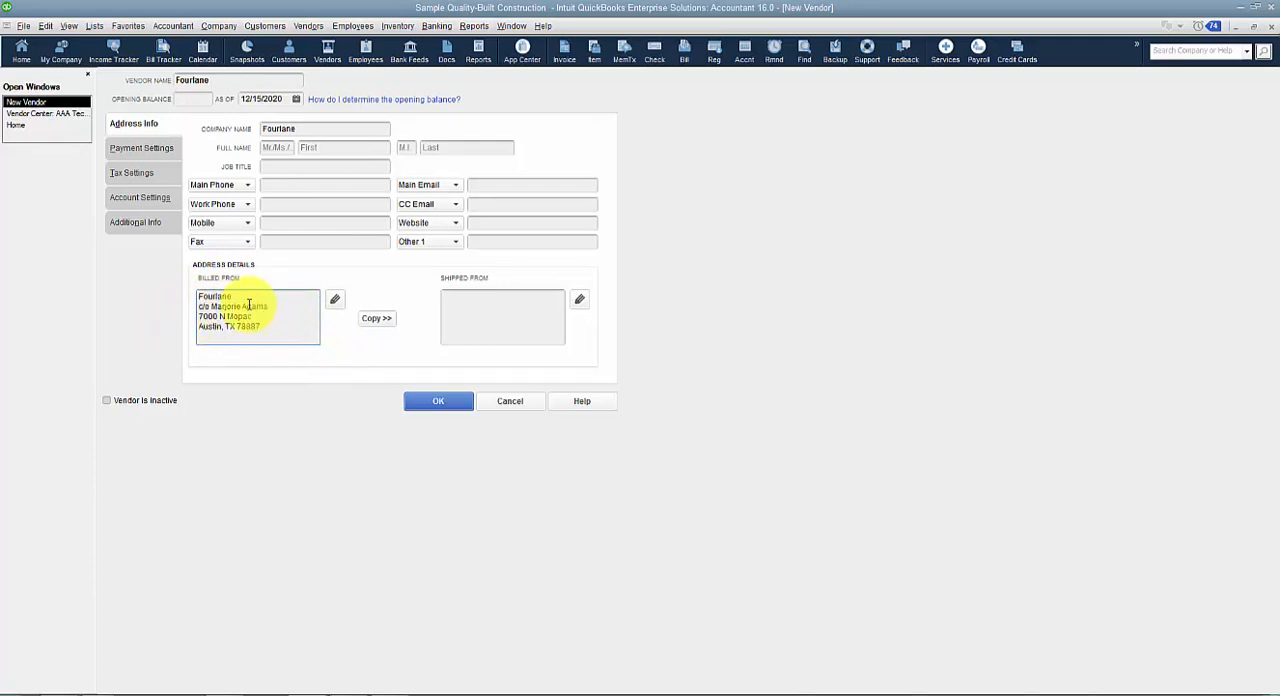
Examine how the Billed From address is split into its detailed address fields, and close the details without changes.
left_click_drag(249, 297, 155, 293)
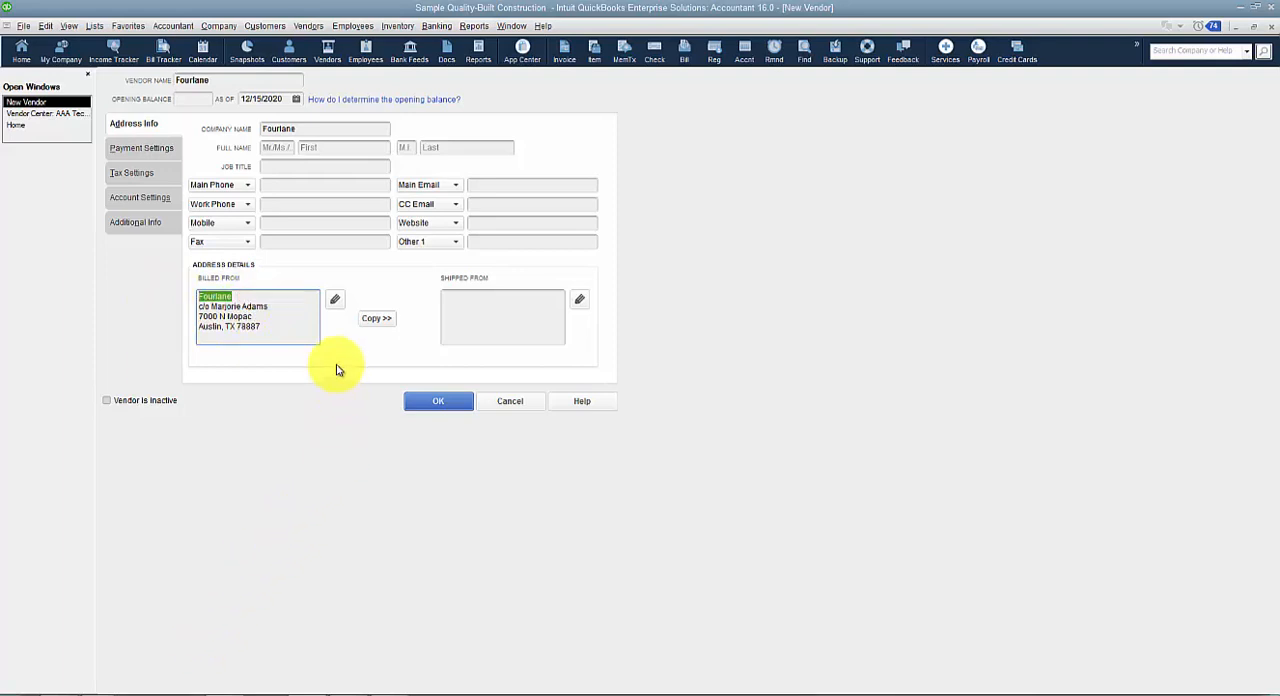
left_click(336, 300)
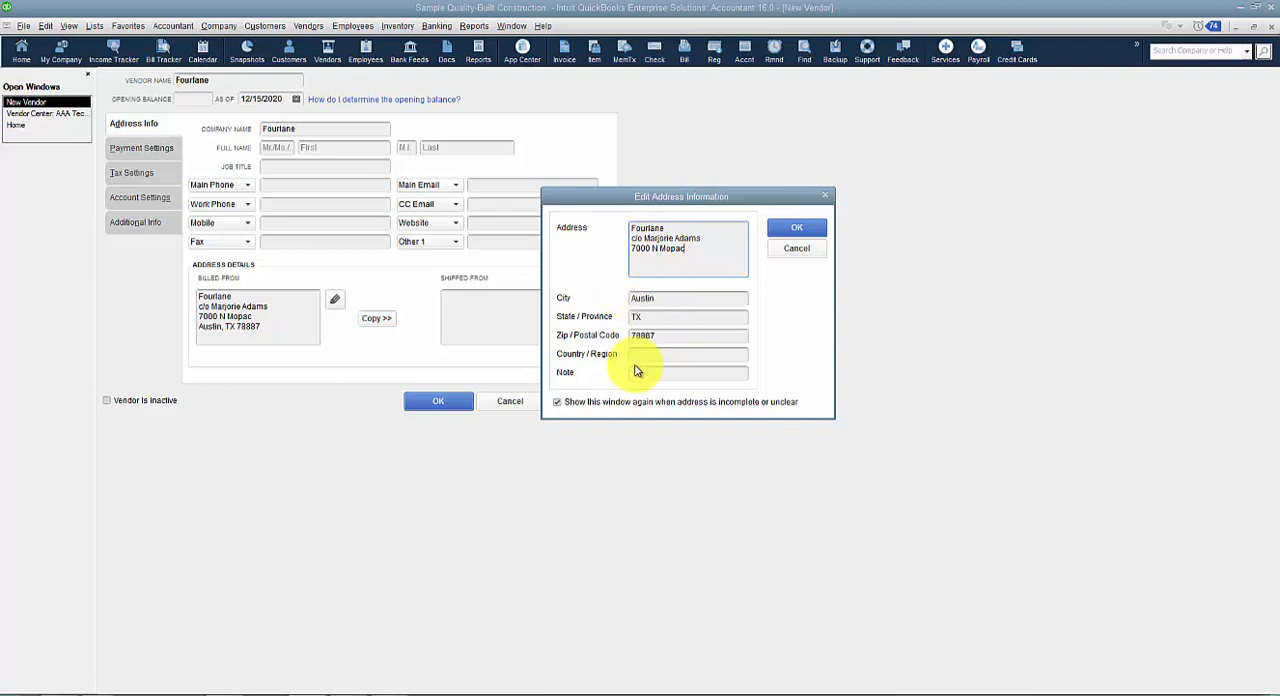
left_click(805, 246)
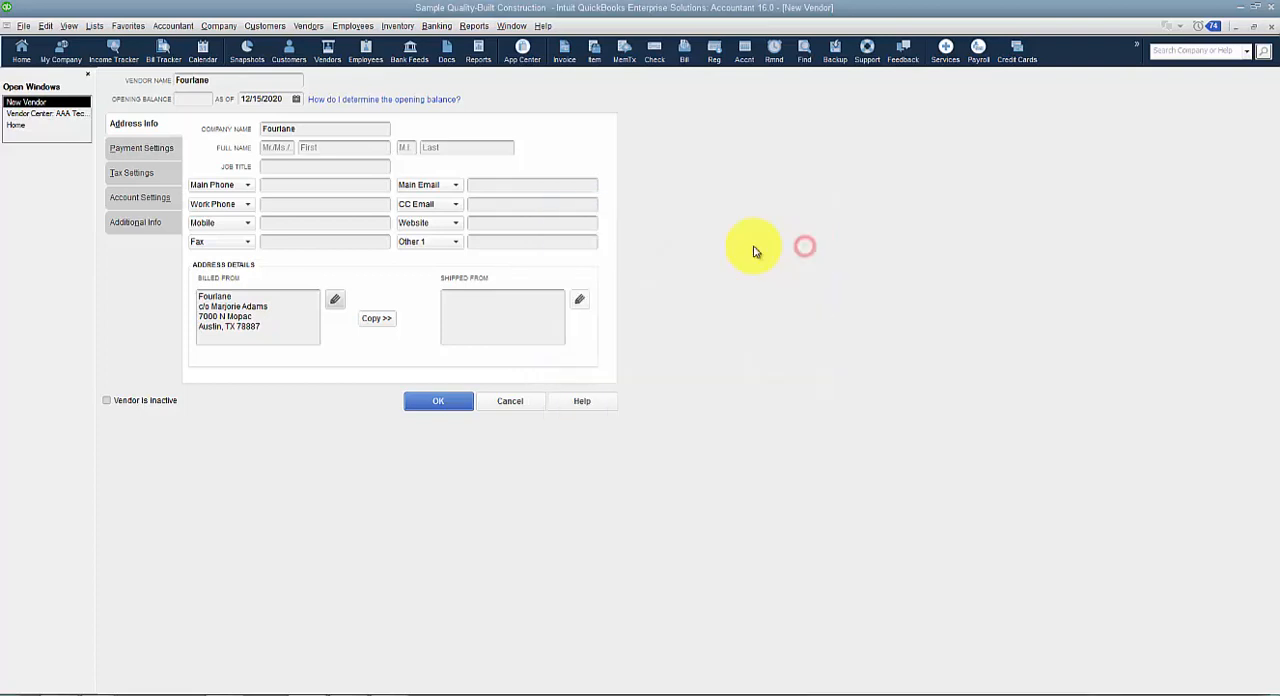
Copy the Billed From address to Shipped From, keeping the address name Shipping Address.
left_click(378, 319)
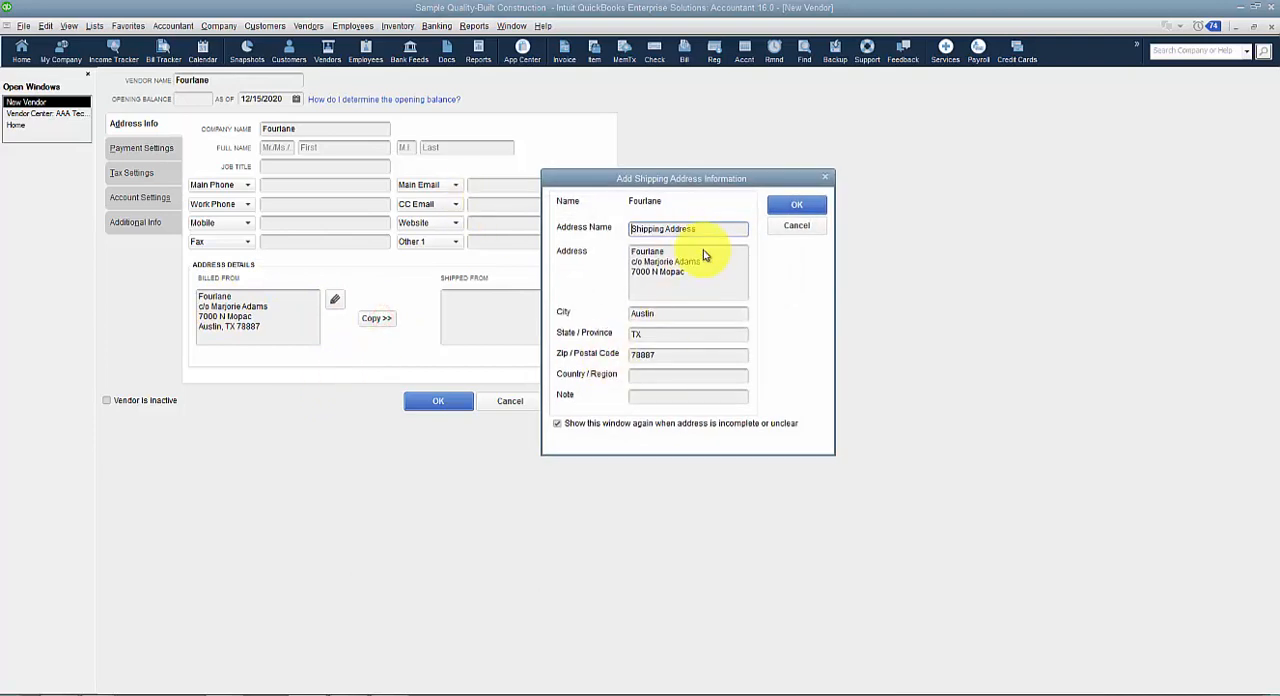
left_click_drag(716, 232, 525, 246)
left_click(796, 206)
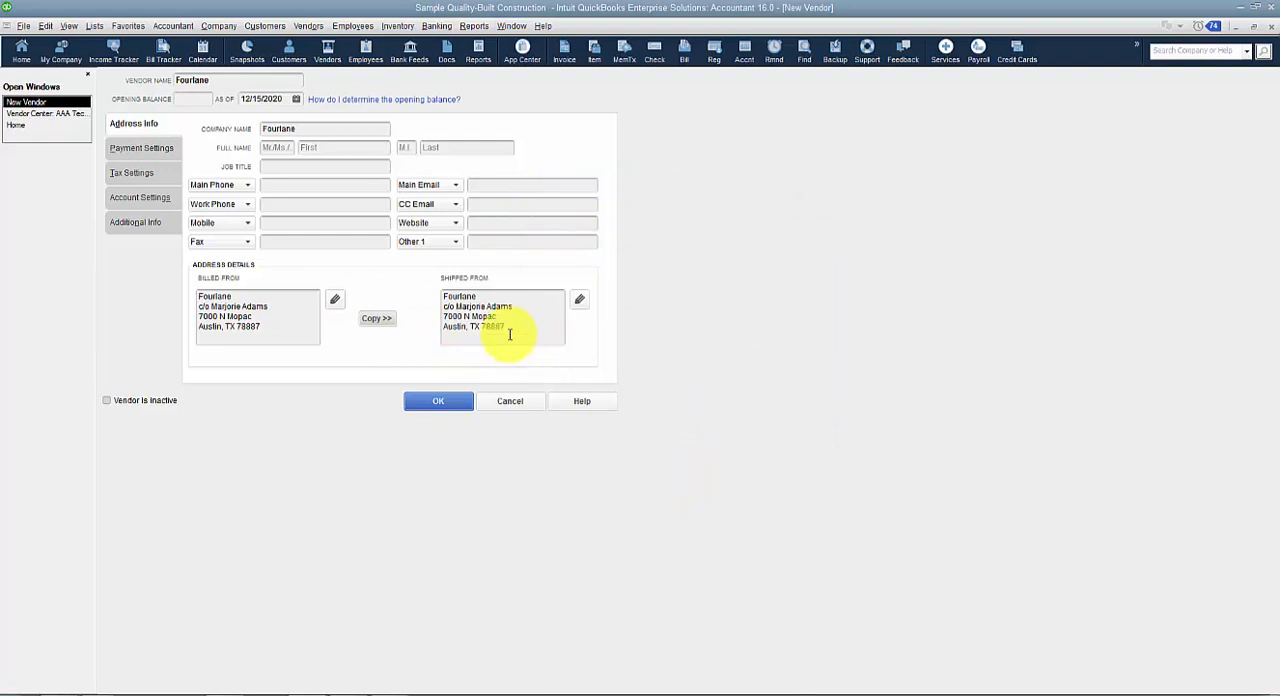
In the vendor's payment settings, enter the account number and set the payment terms to Net 15.
left_click(134, 148)
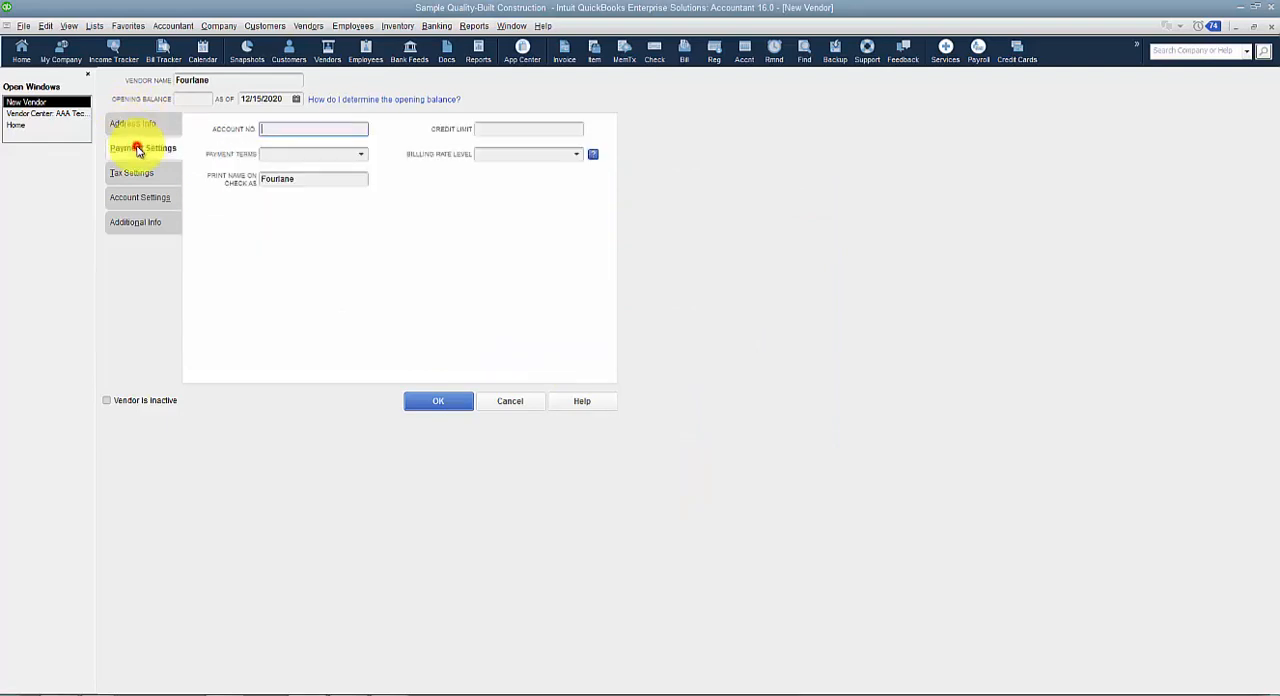
left_click(312, 131)
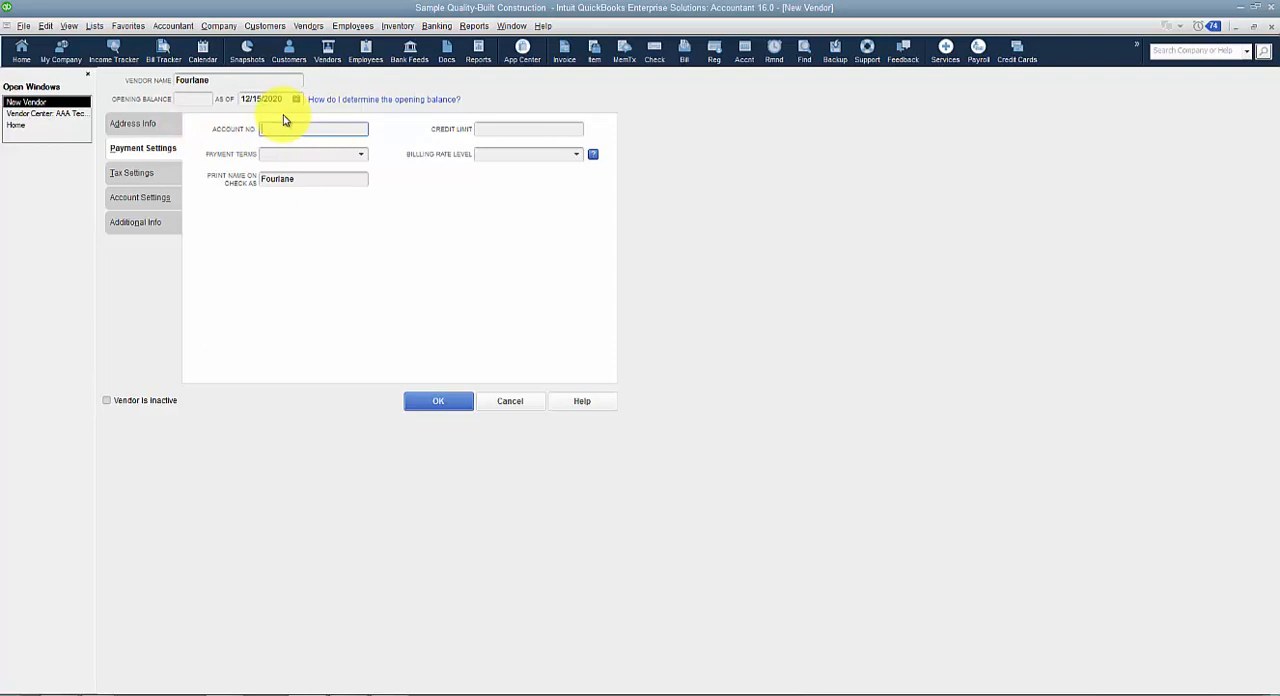
type("55582")
left_click(362, 155)
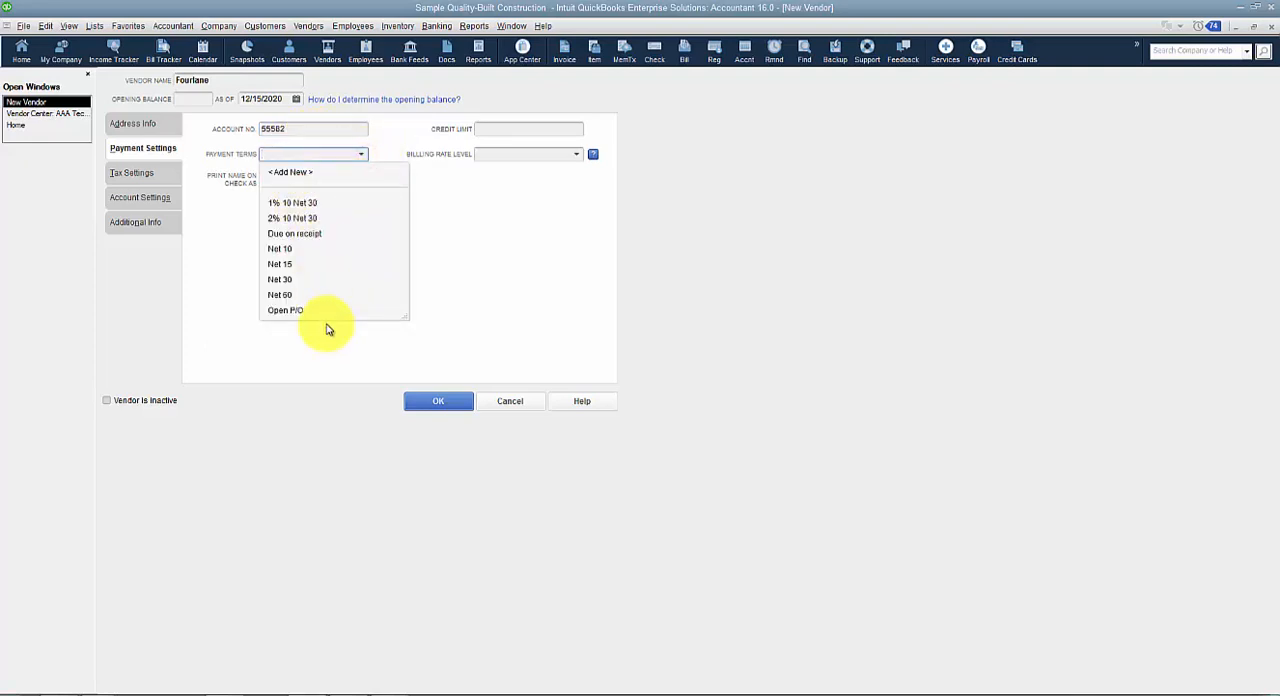
left_click(294, 264)
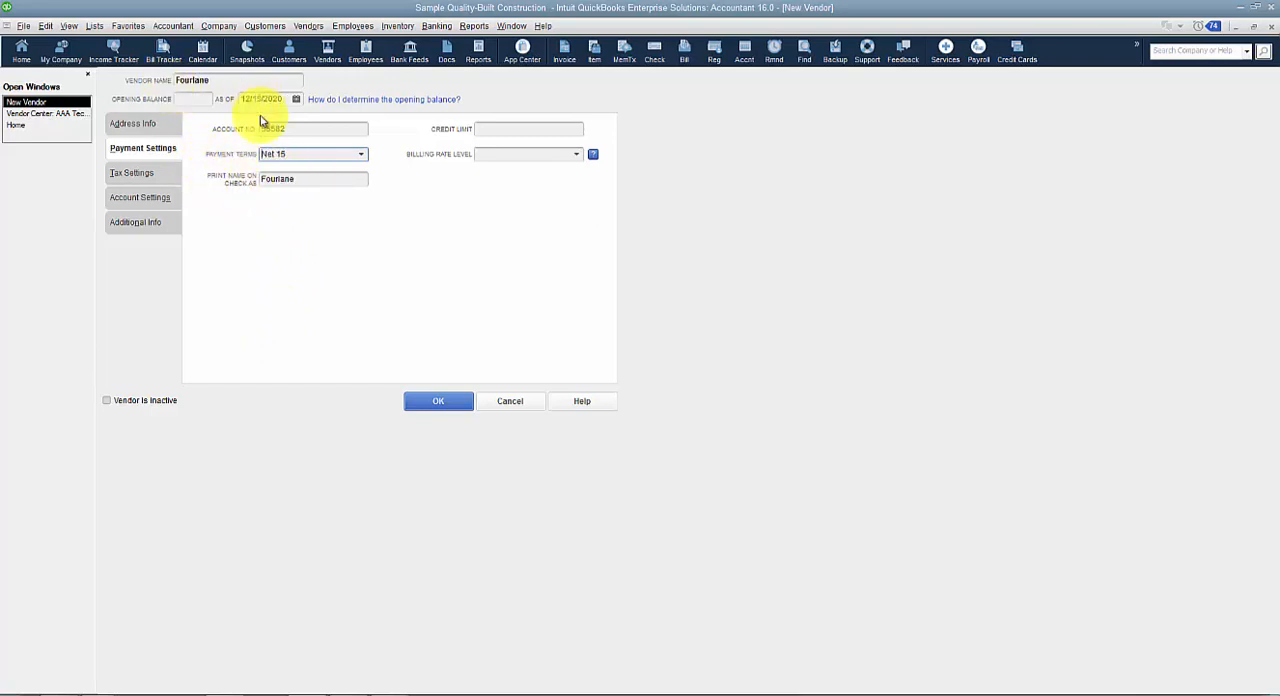
In the vendor's payment settings, change the name printed on checks to Fourlane Inc.
double_click(317, 181)
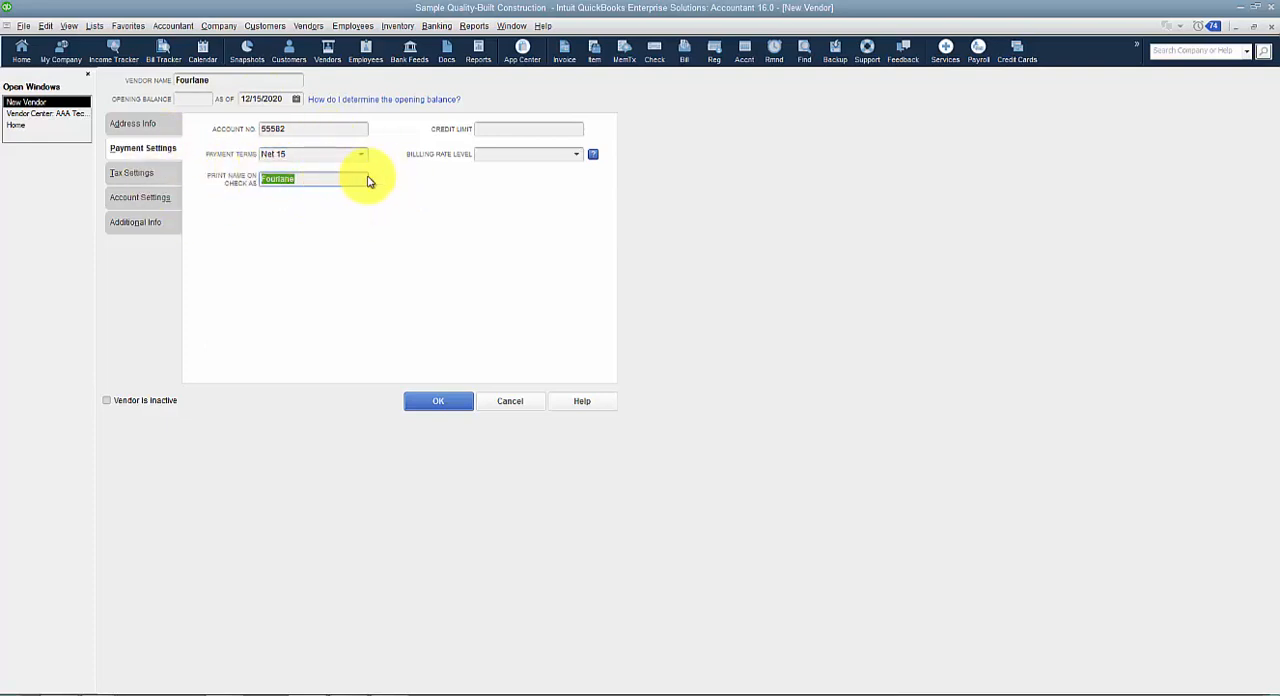
left_click(315, 181)
double_click(228, 84)
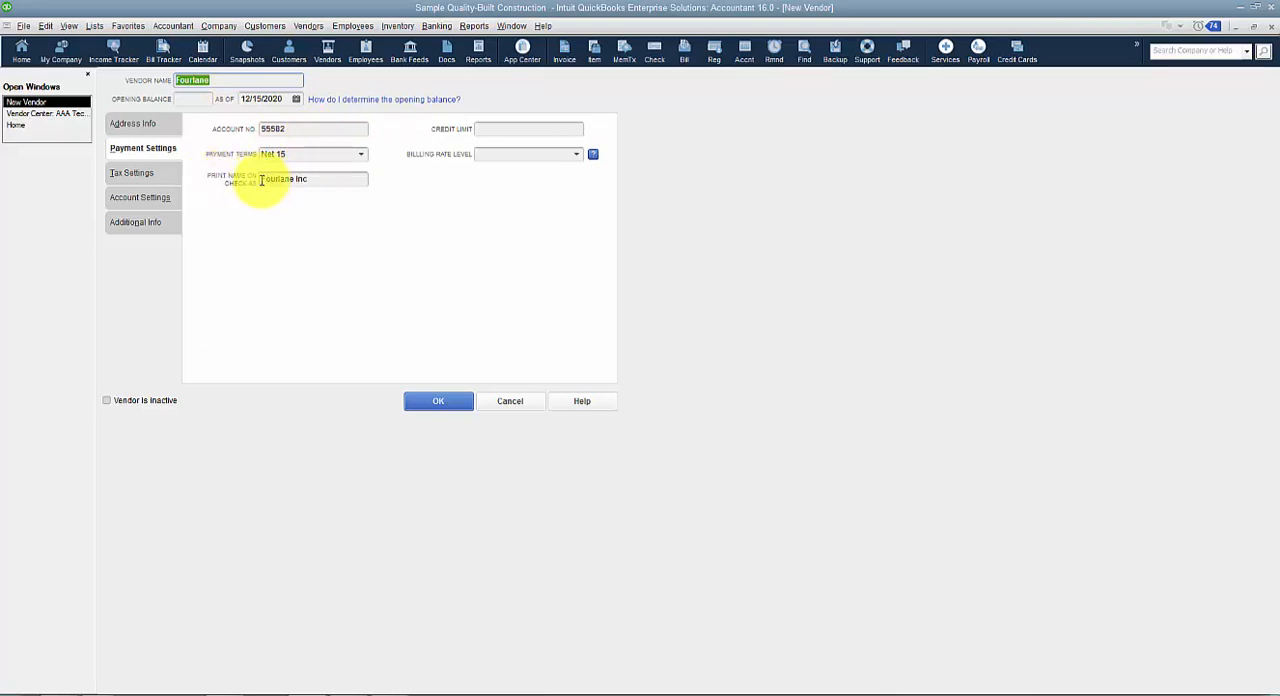
left_click(329, 181)
left_click_drag(352, 183, 300, 183)
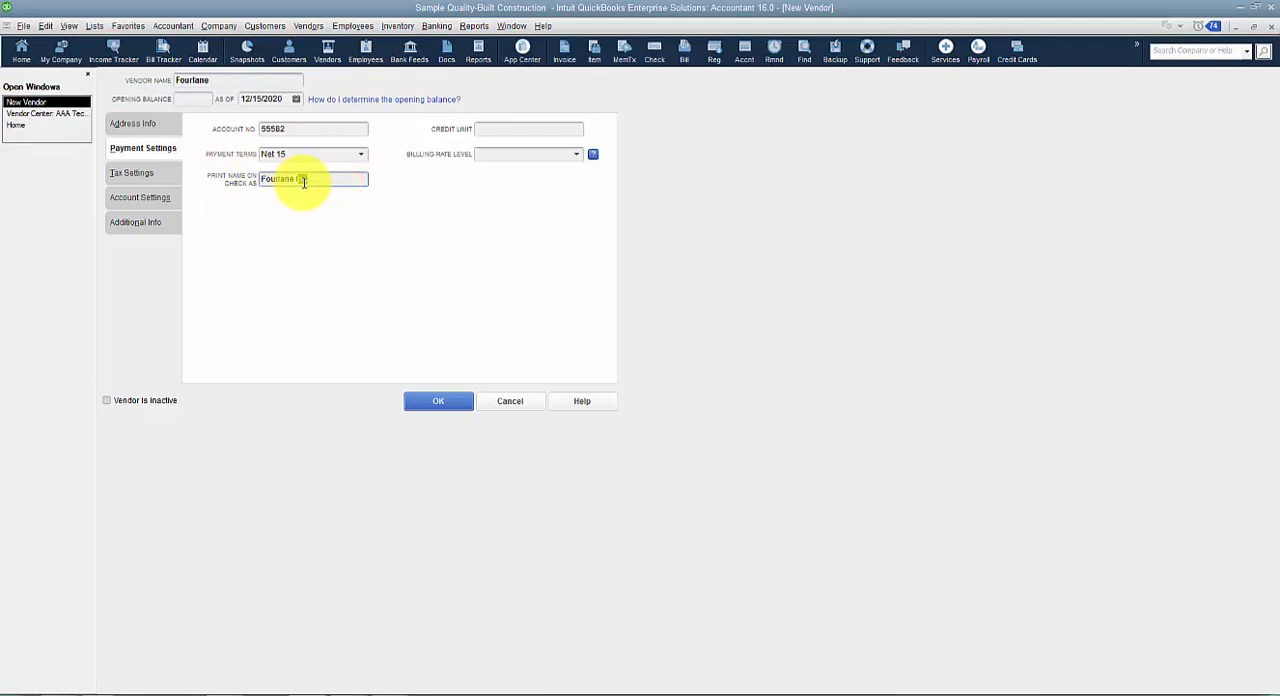
Review the vendor's credit limit field, the available billing rate levels, and the tax ID and 1099 settings.
left_click(537, 130)
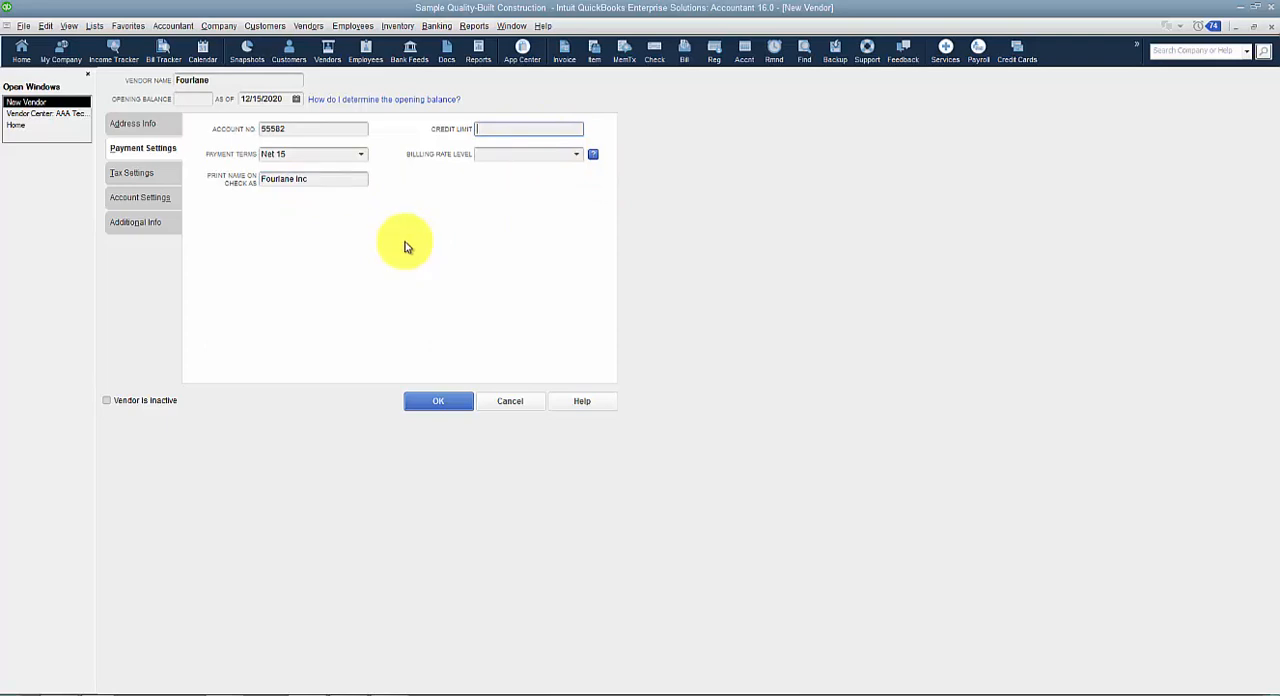
left_click(575, 157)
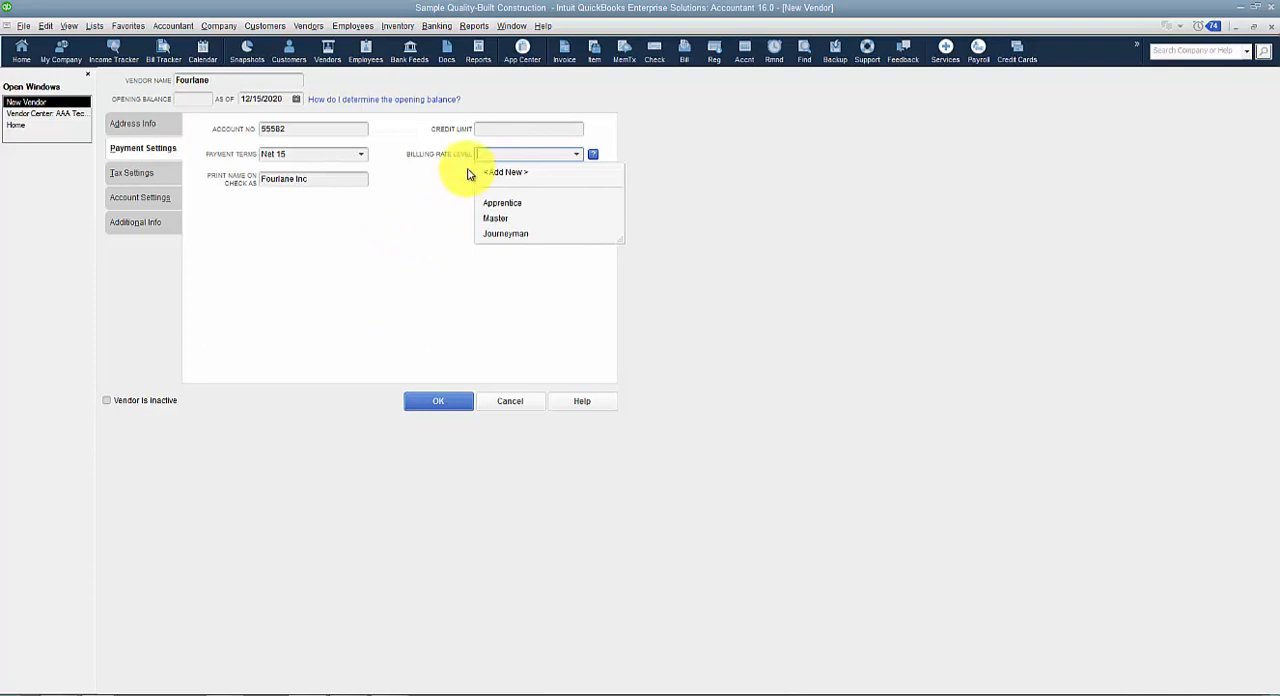
left_click(350, 265)
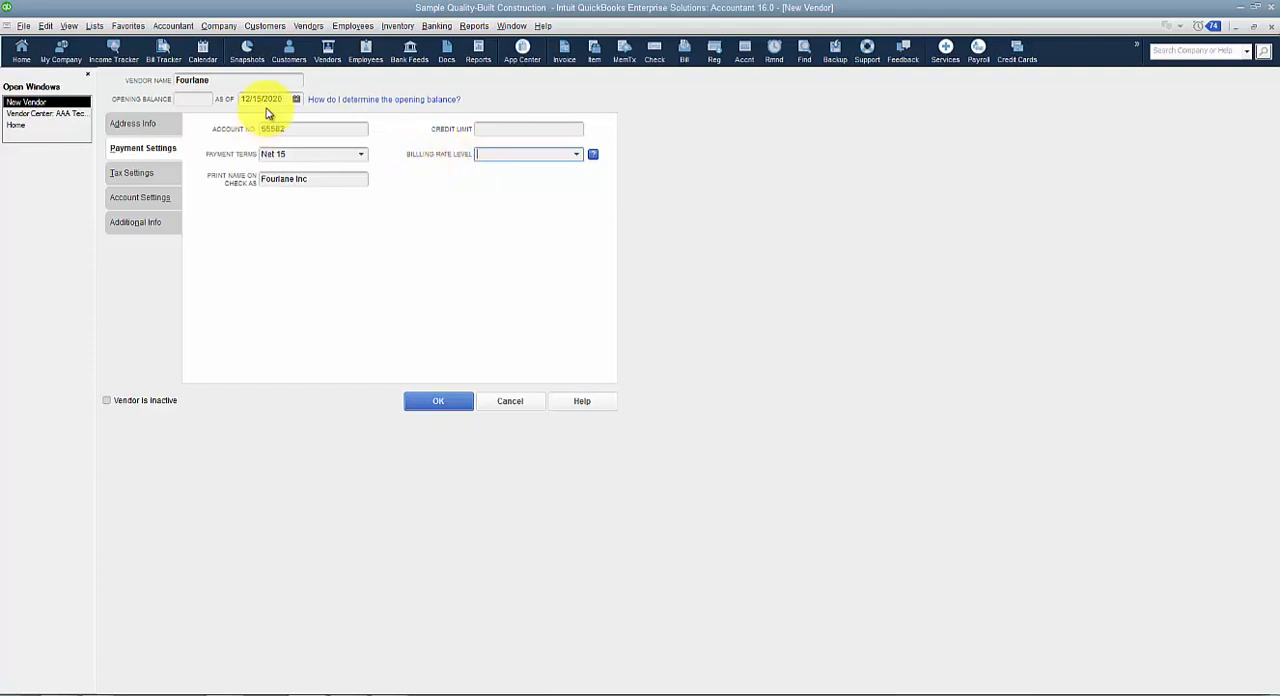
left_click(151, 173)
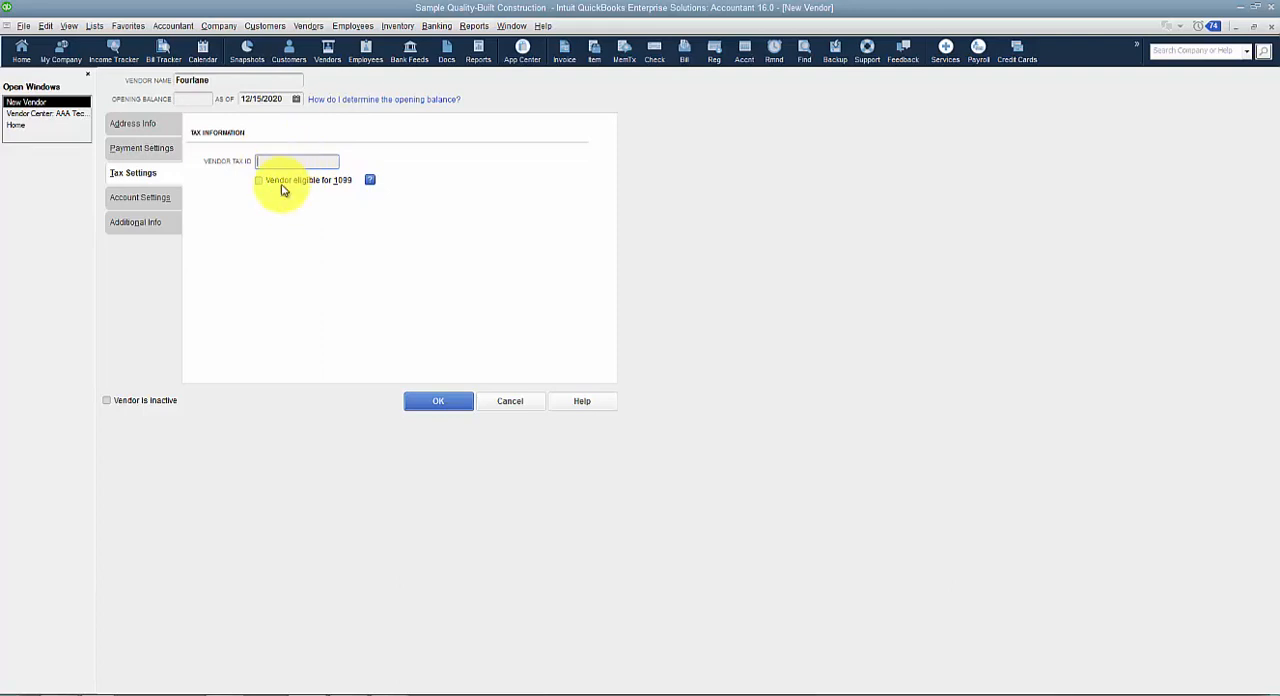
In the vendor's account settings, set the first prefill expense account to 6571 · Accounting.
left_click(158, 198)
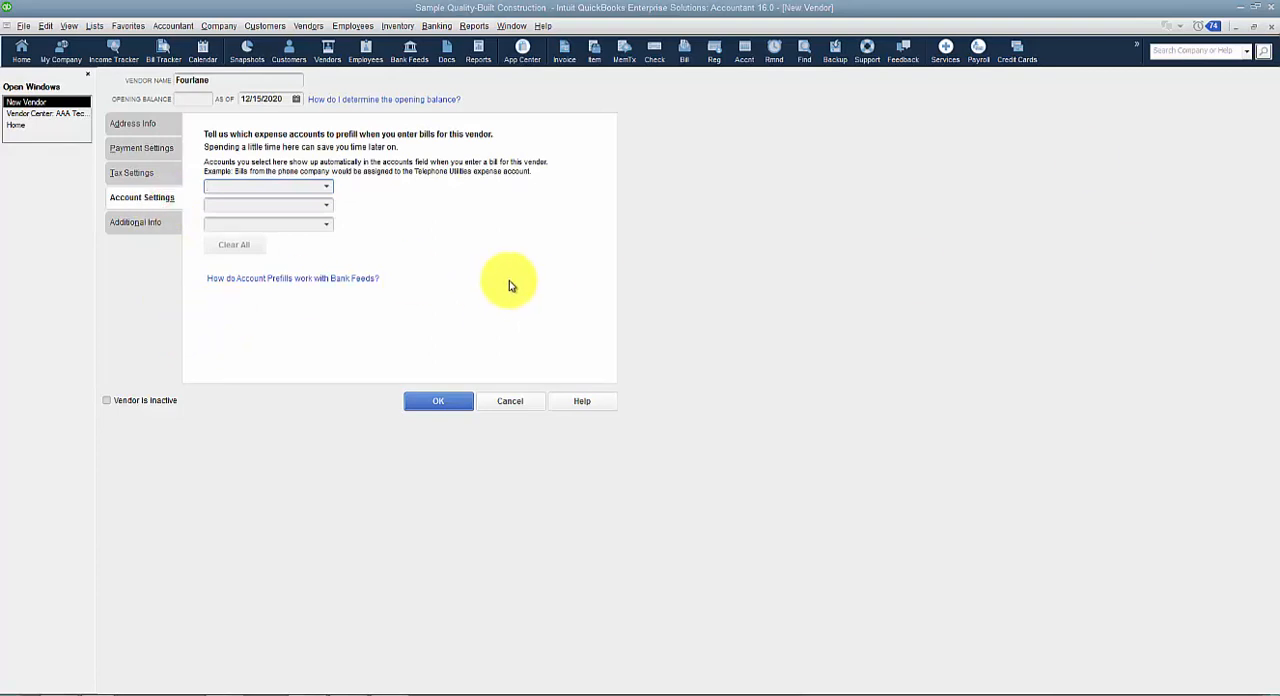
left_click(326, 188)
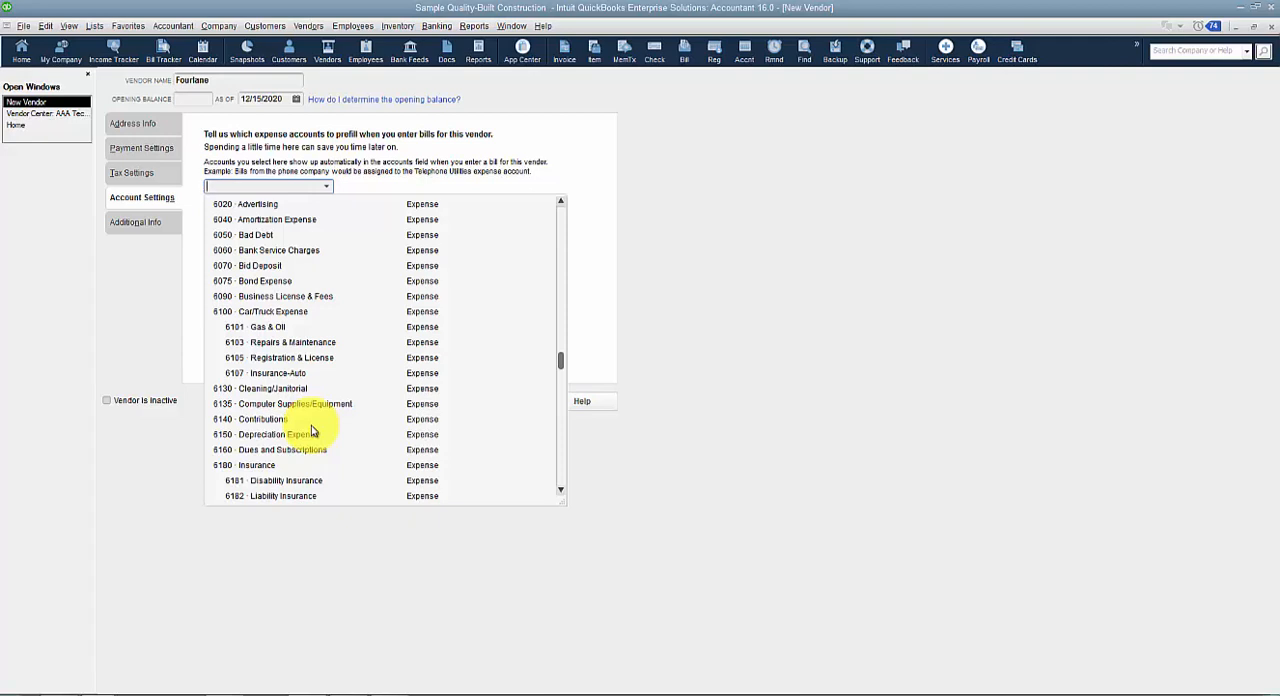
scroll(311, 430, "down", 6)
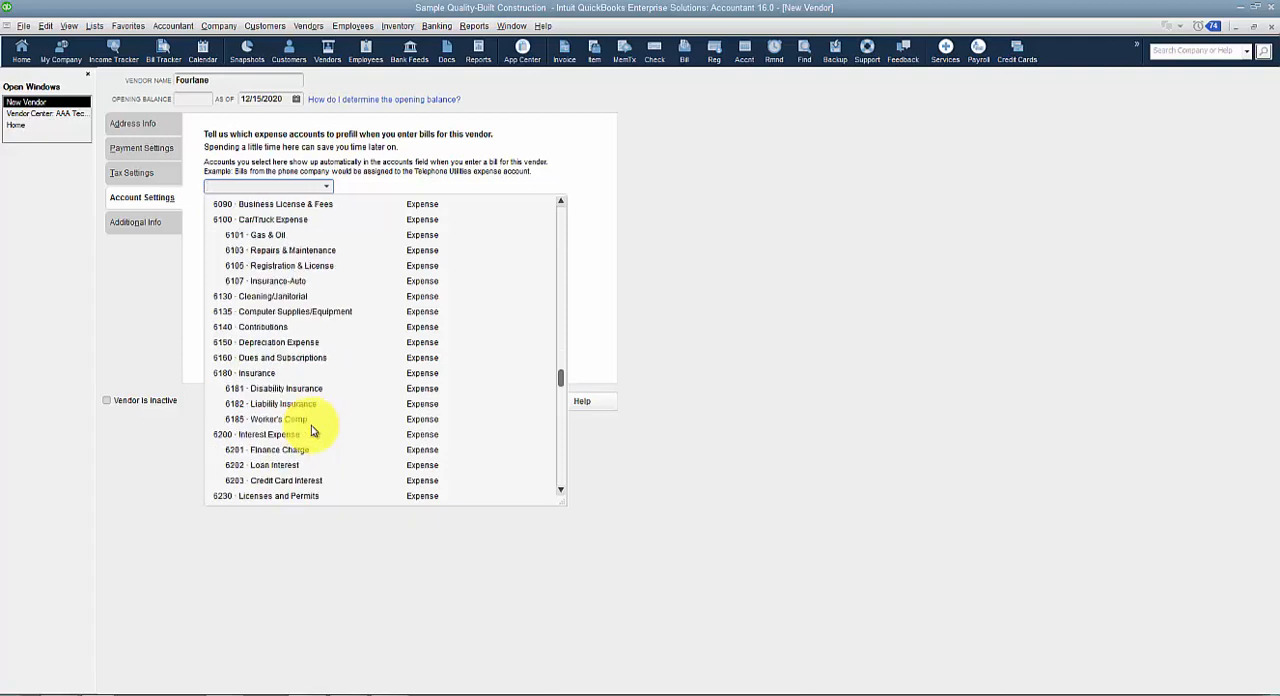
scroll(311, 430, "down", 2)
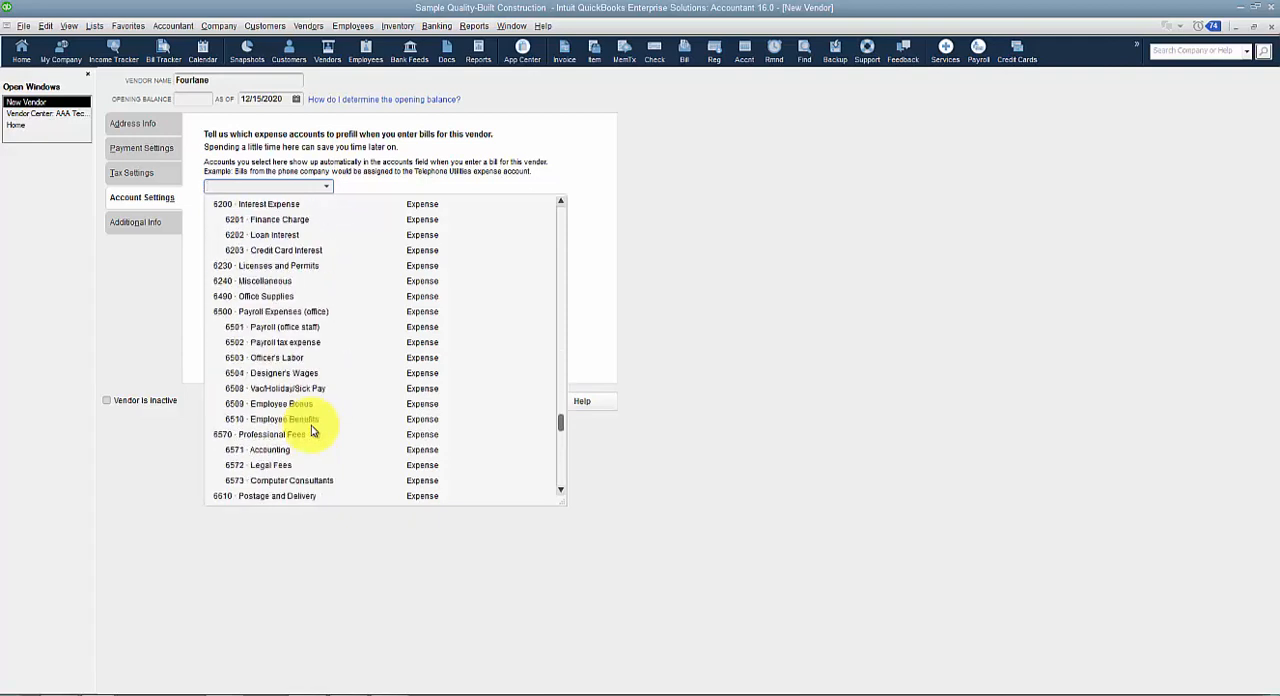
left_click(262, 404)
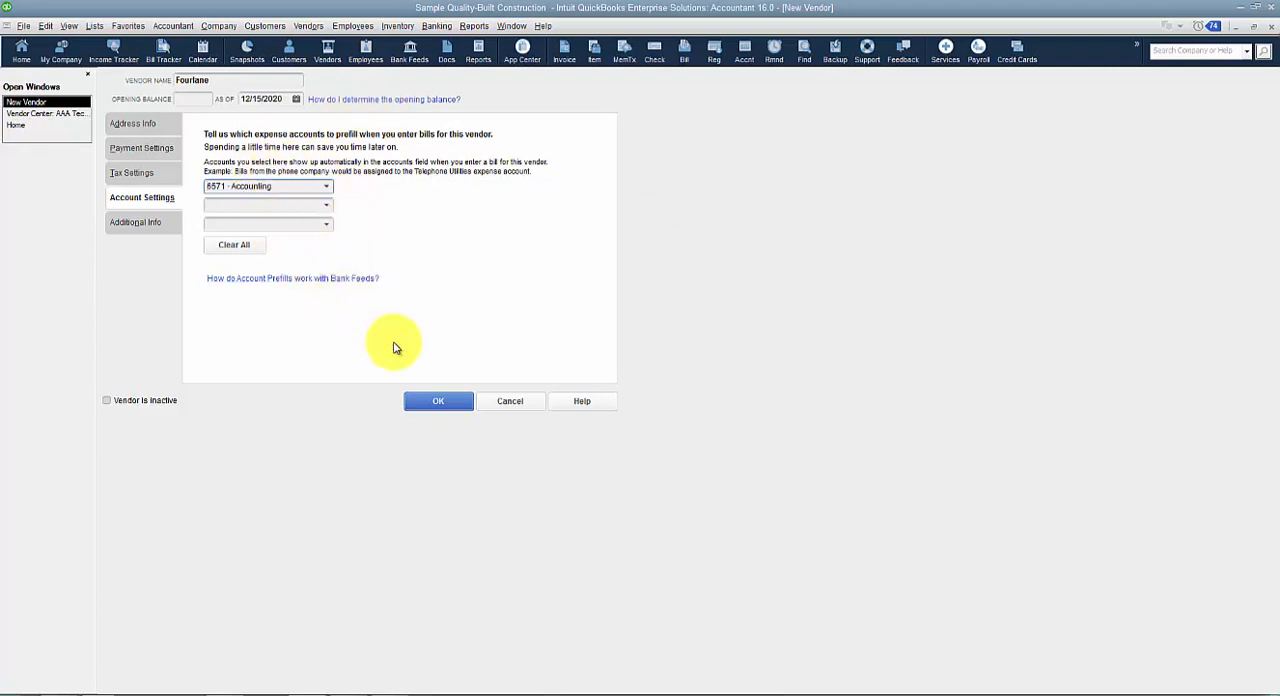
Examine the automatic recall options in the General preferences, and close the preferences without saving.
left_click(43, 25)
left_click(115, 218)
left_click(207, 249)
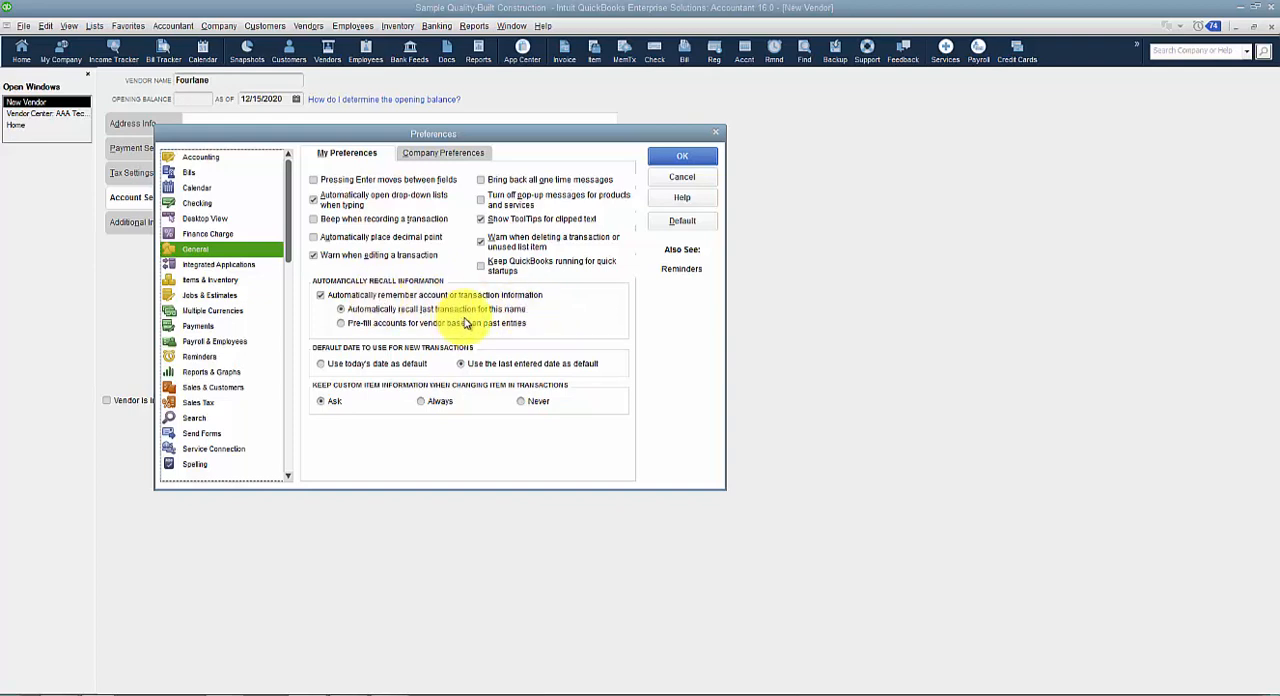
left_click_drag(300, 134, 350, 215)
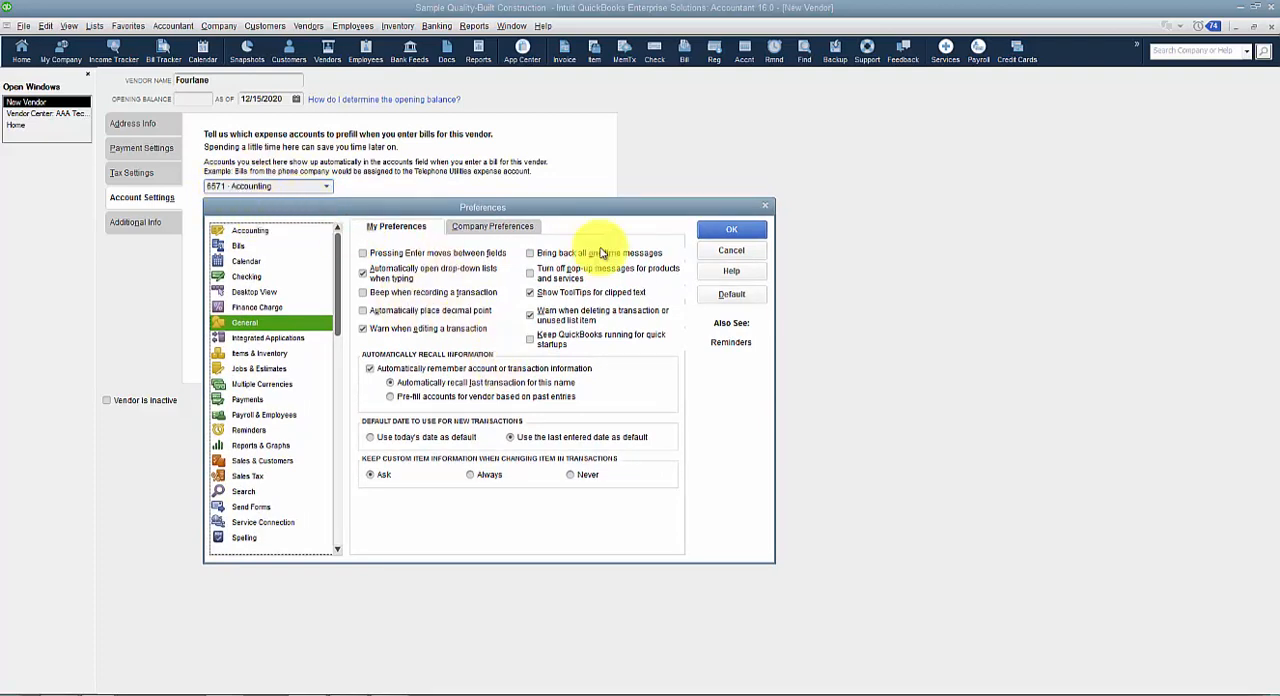
left_click(731, 250)
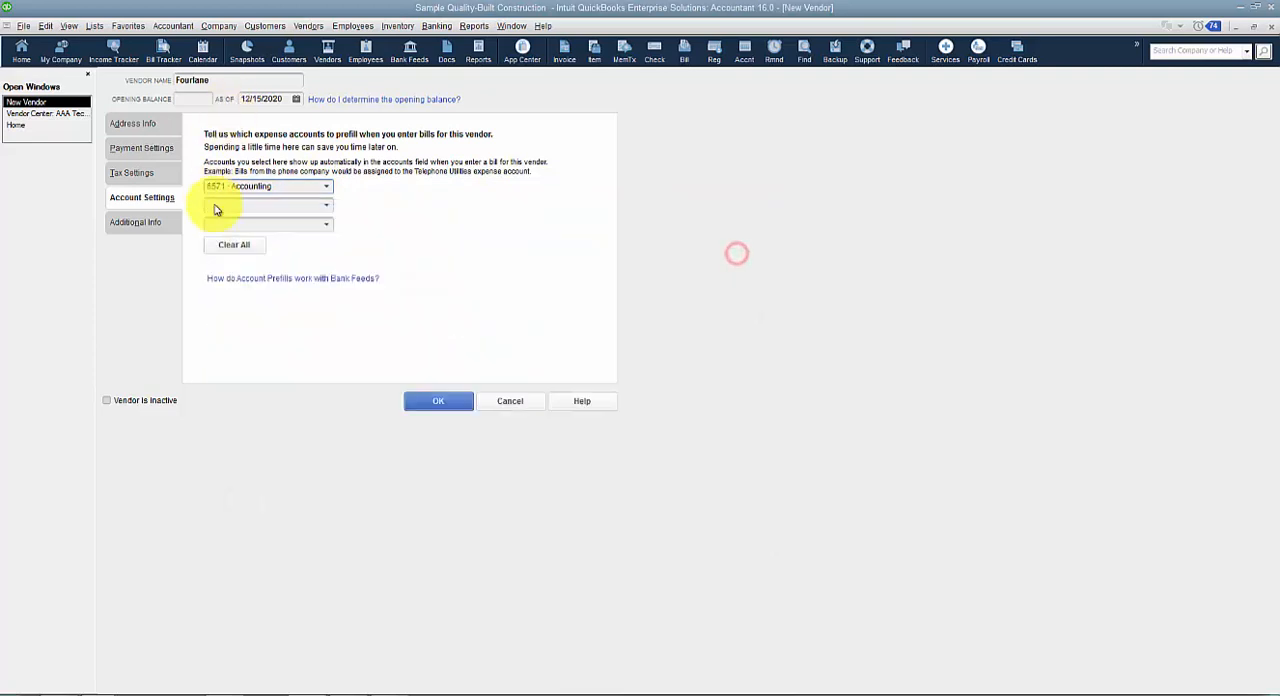
Look at the second prefill account's choices and recheck the automatic recall options in the General preferences.
left_click(331, 204)
left_click(743, 364)
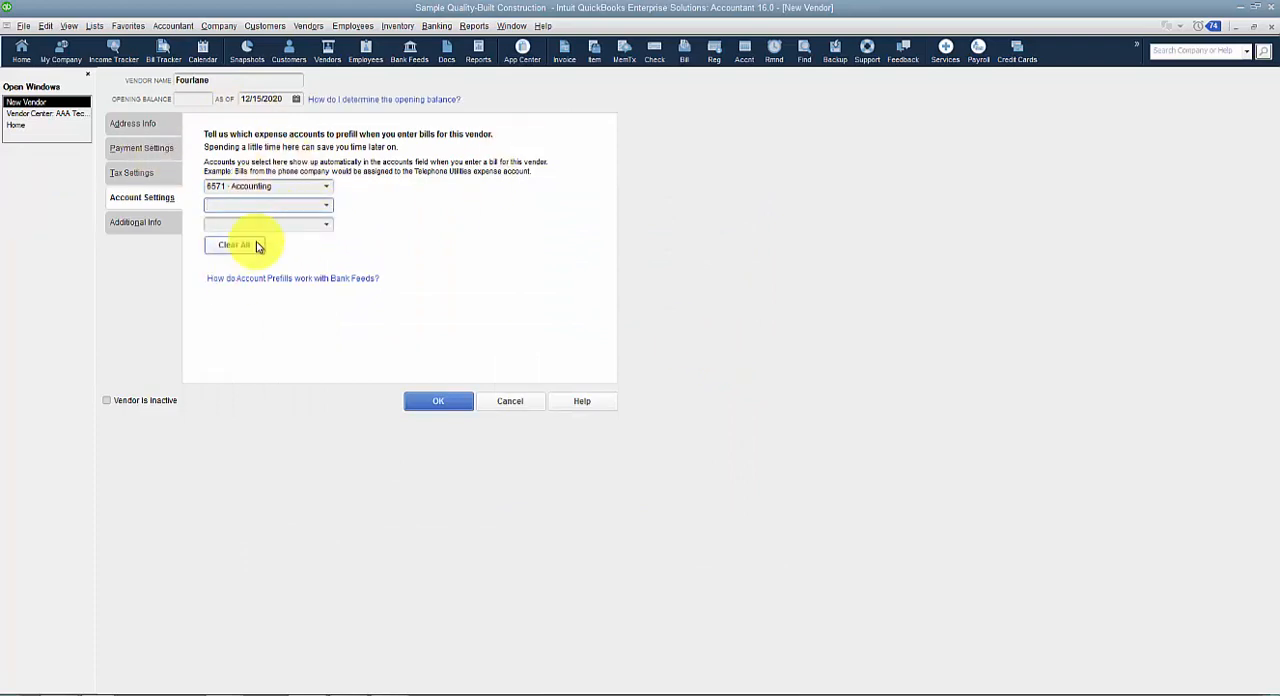
left_click(45, 25)
left_click(70, 210)
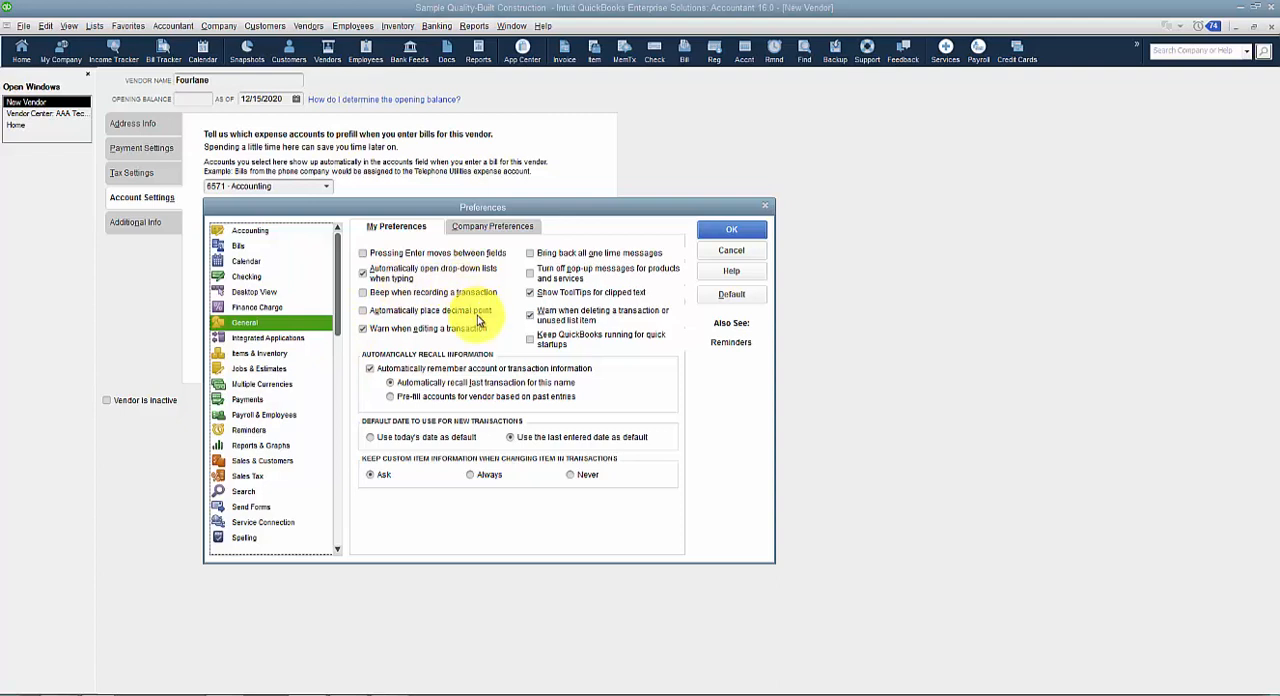
left_click(730, 229)
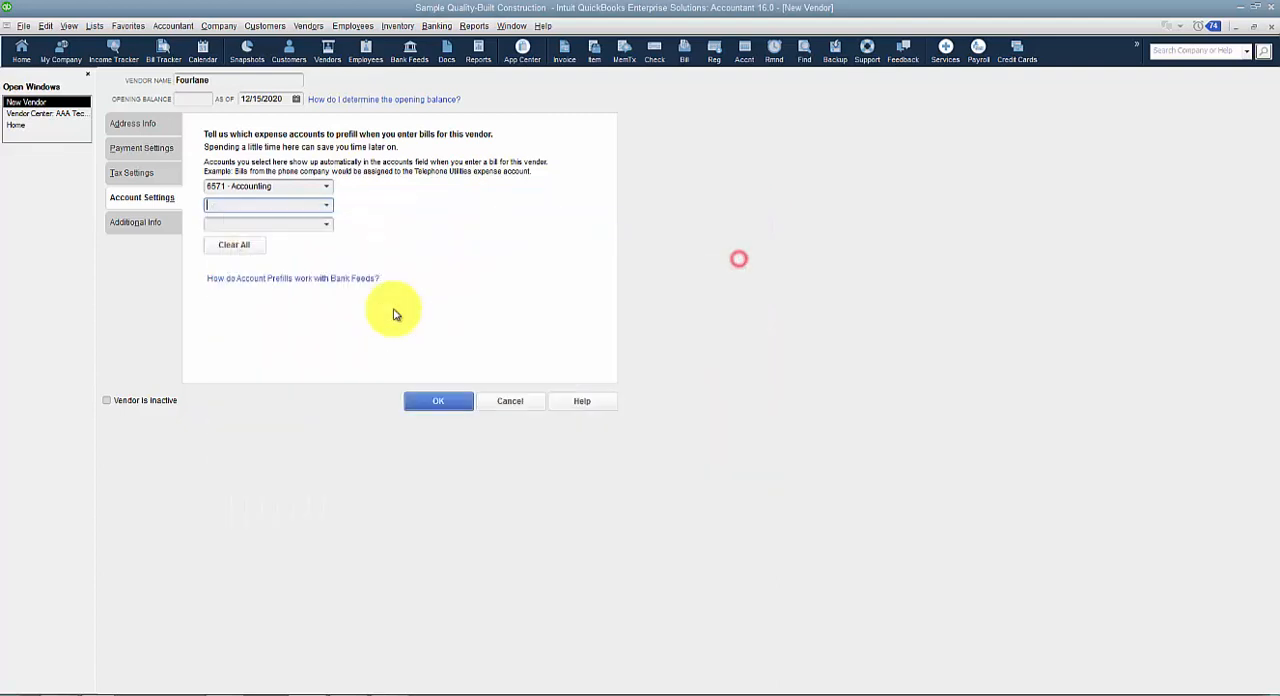
Clear the first prefill expense account in the vendor's account settings.
left_click_drag(319, 182, 125, 183)
key("BackSpace")
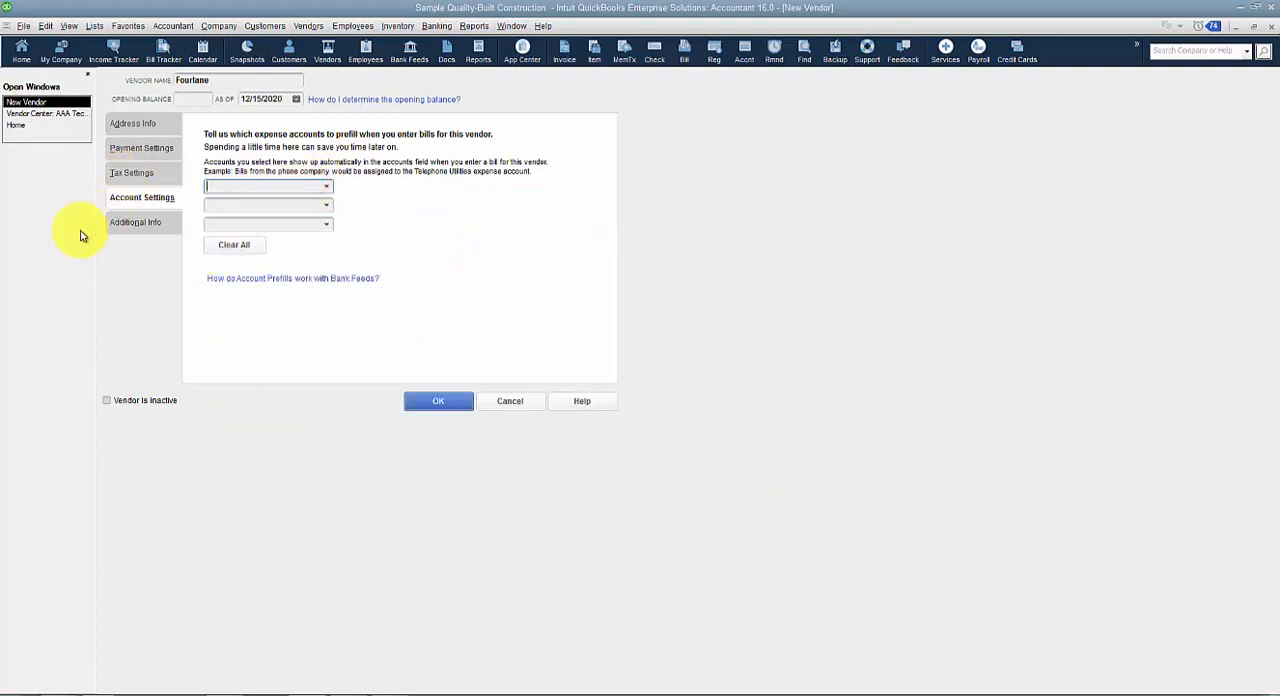
In the vendor's additional info, review the available vendor types and classes without choosing any.
left_click(138, 228)
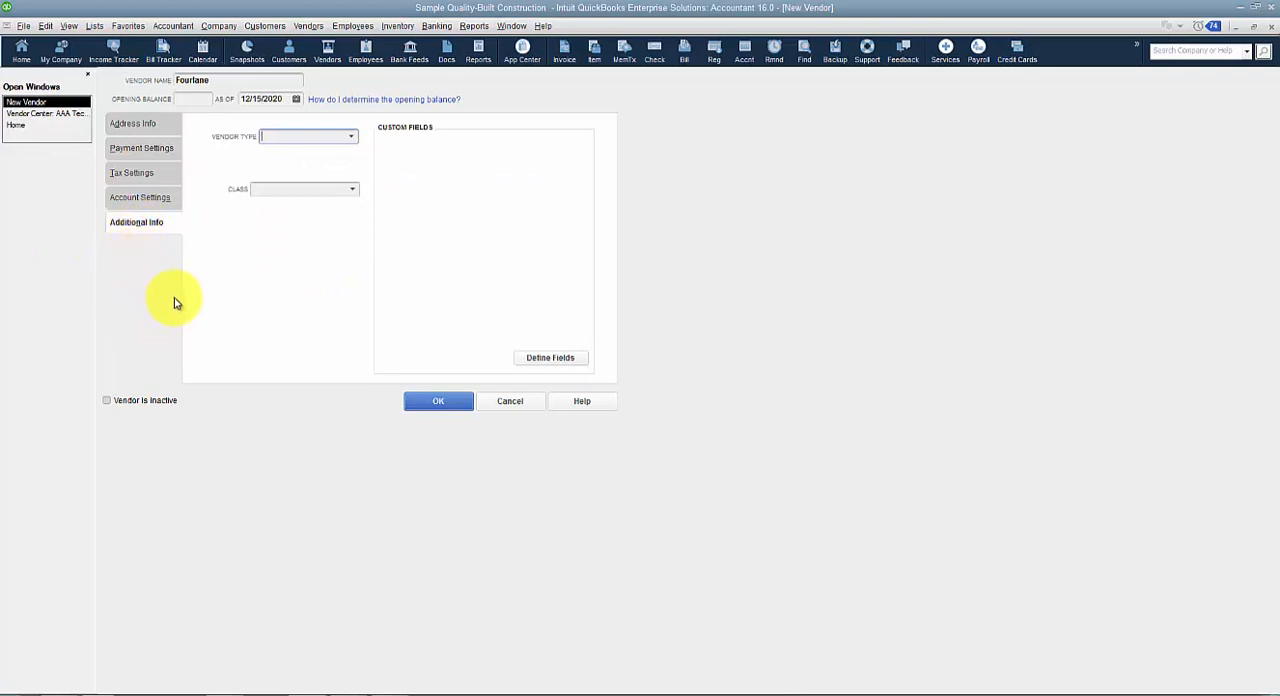
left_click(351, 137)
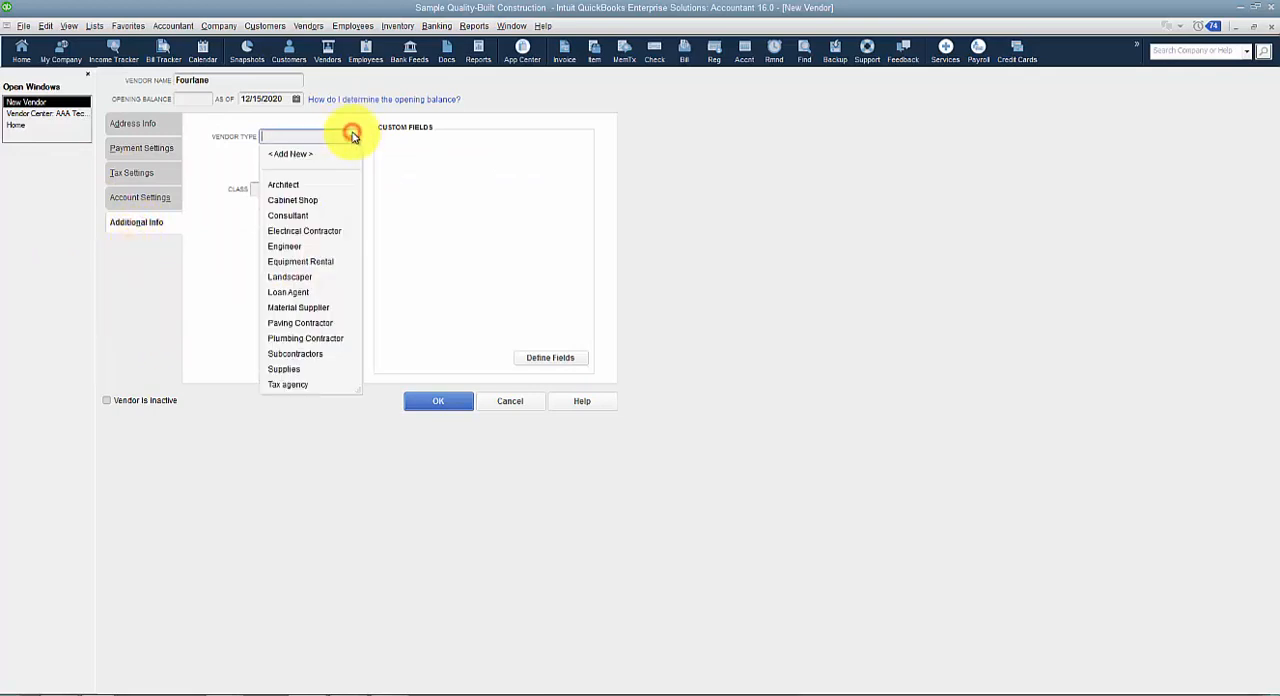
left_click(298, 436)
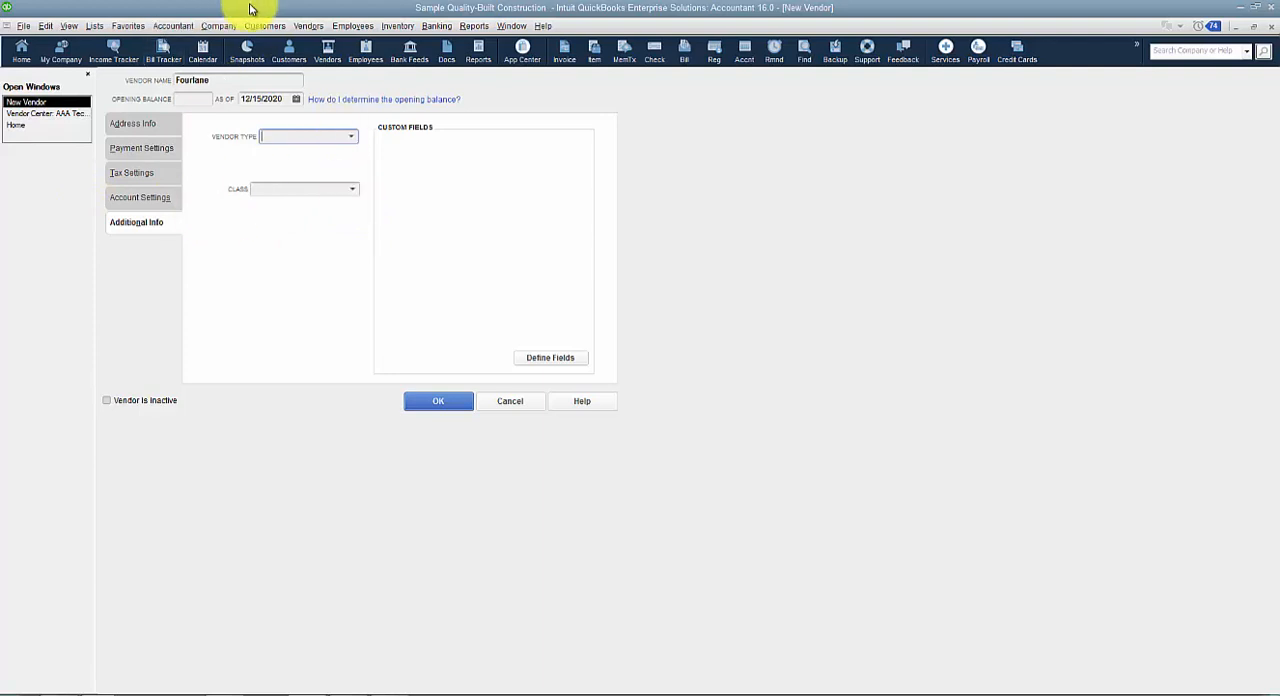
left_click(352, 189)
left_click(331, 428)
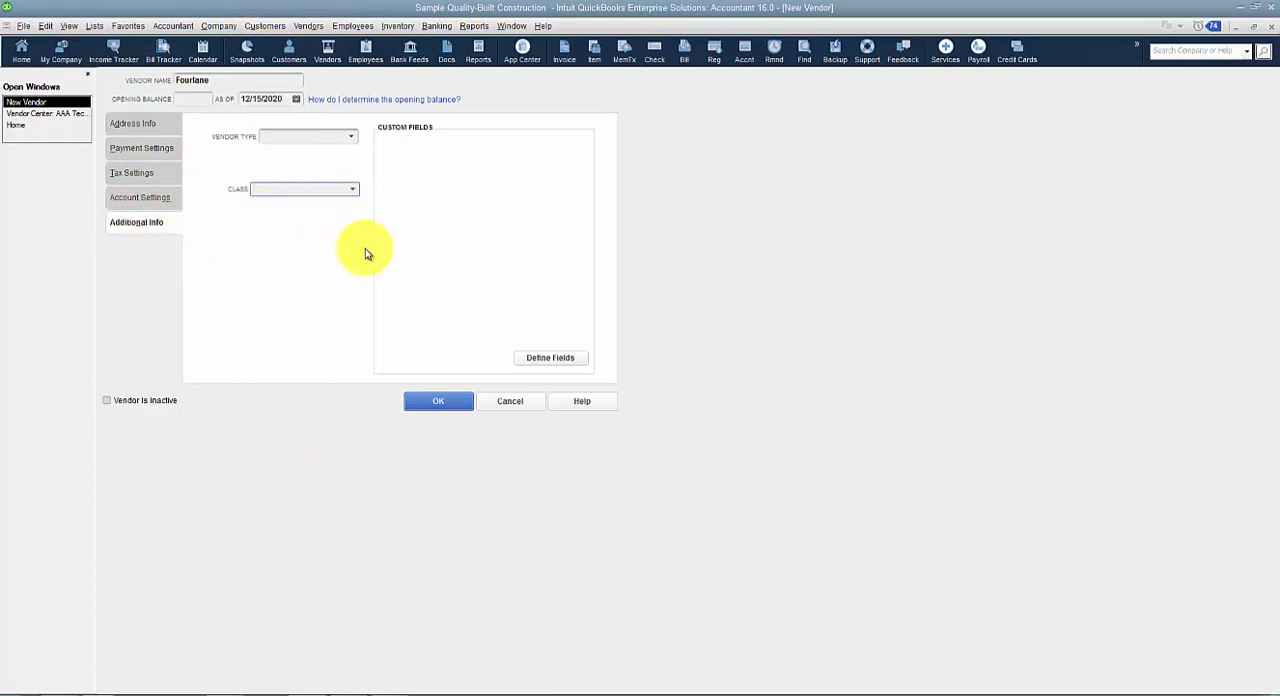
Browse the Company & Financial reports to locate Profit & Loss by Class.
left_click(474, 25)
mouse_move(505, 167)
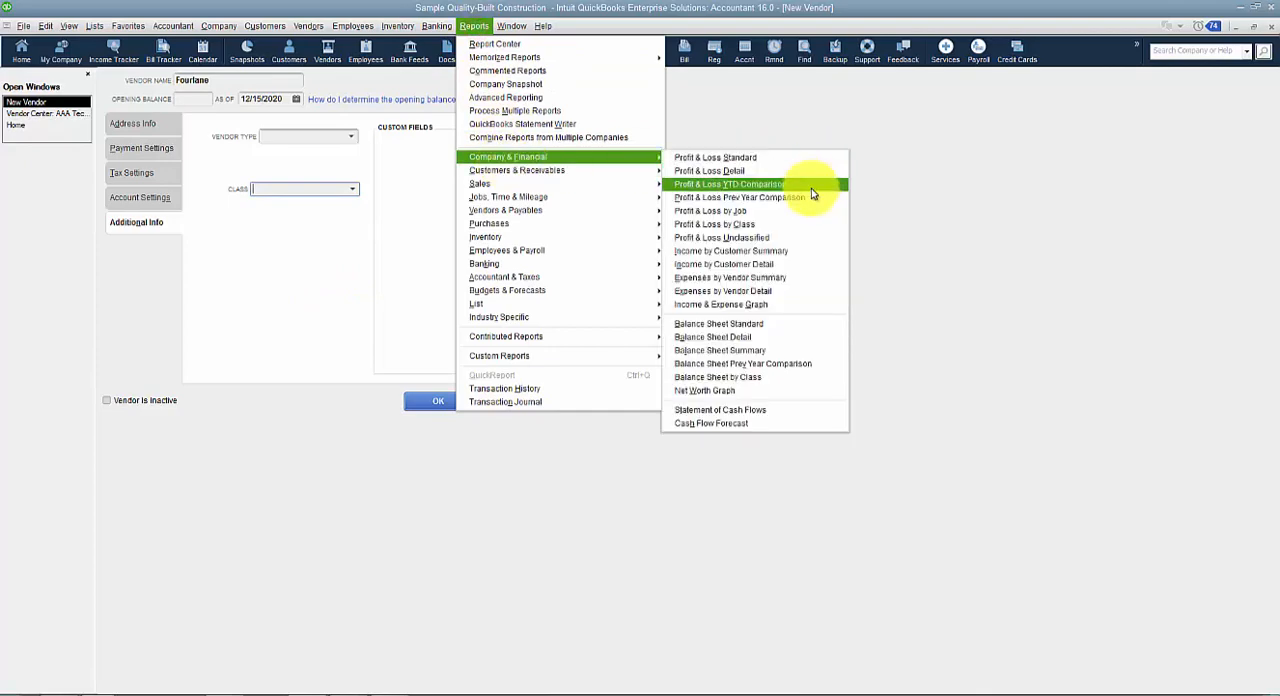
left_click(800, 221)
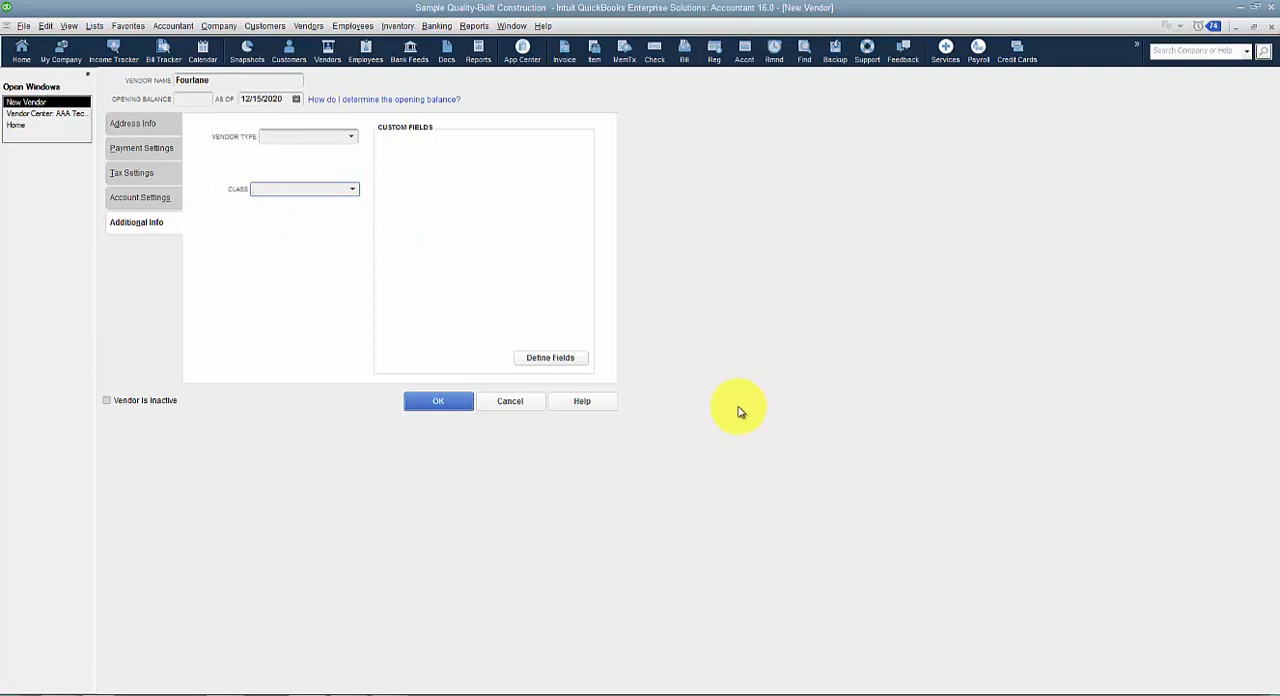
Examine the custom field setup for names, cancel it, and revisit the vendor's tax settings.
left_click(549, 362)
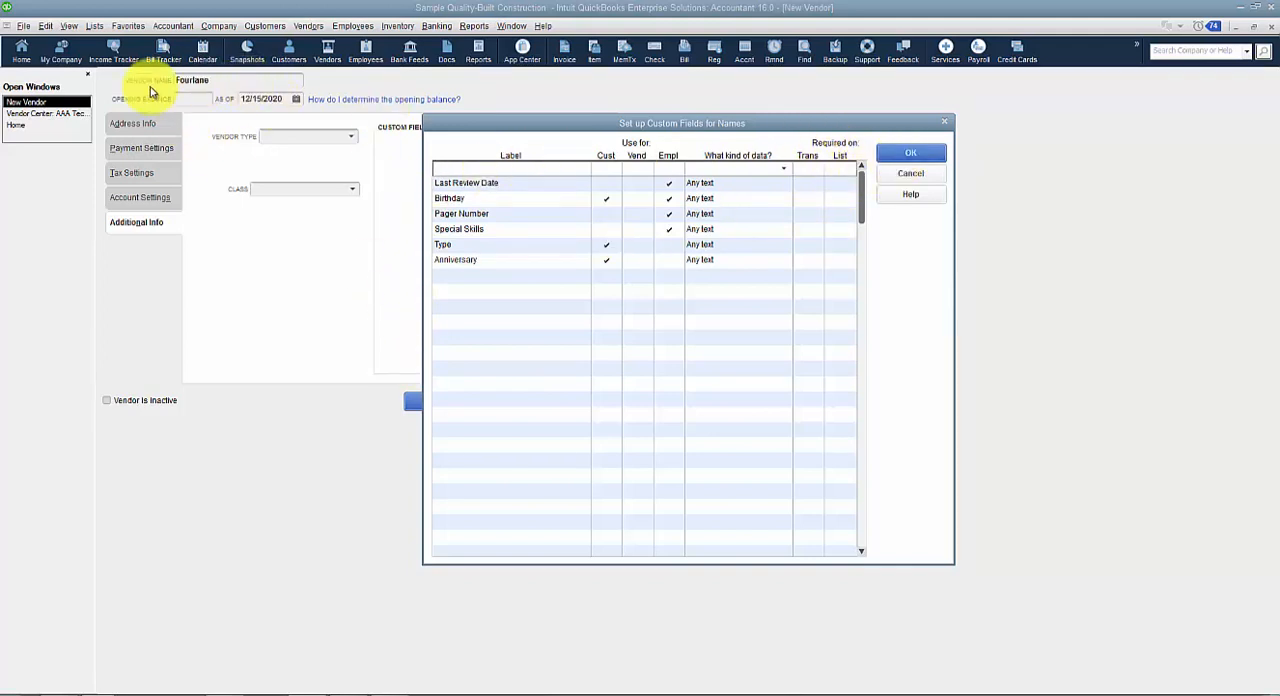
left_click(909, 173)
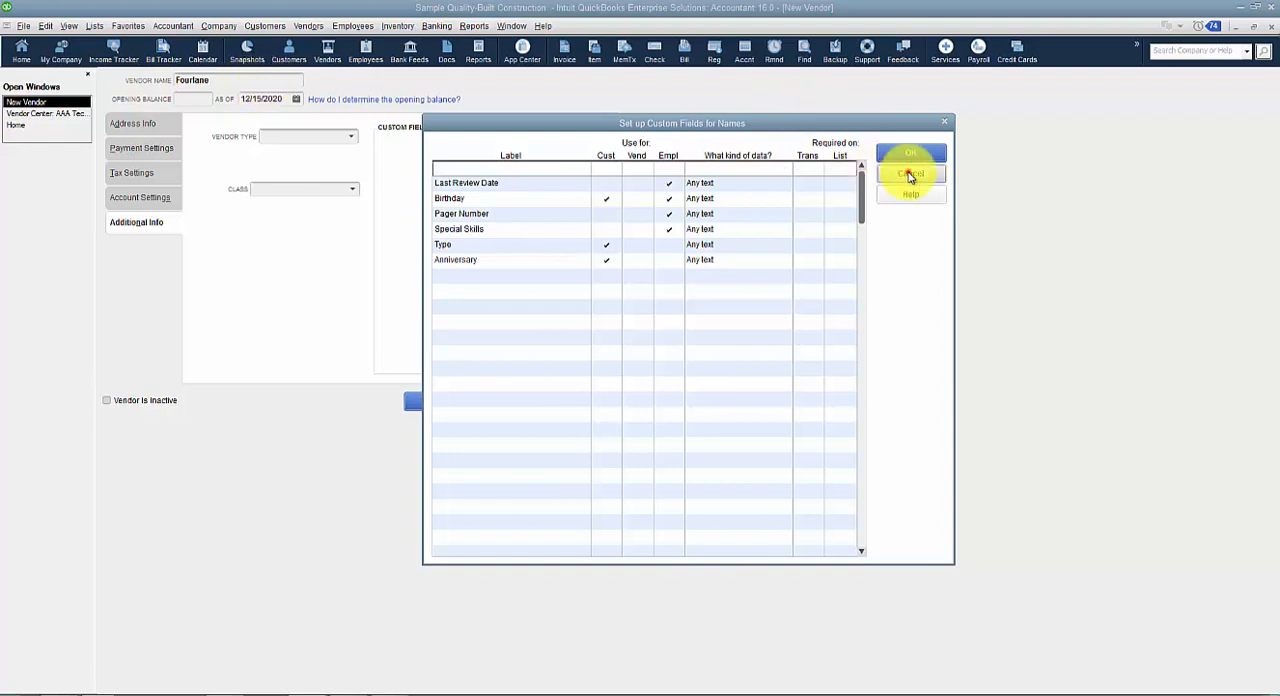
left_click(148, 174)
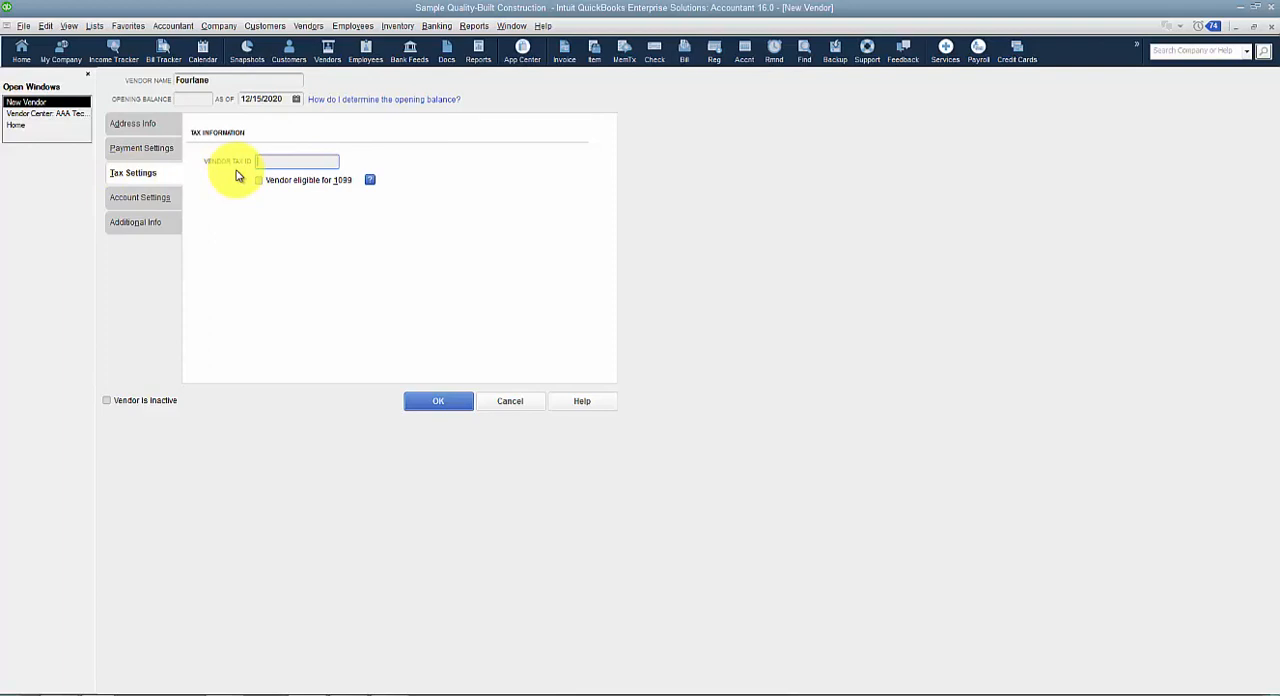
Discard the new vendor, confirming the loss of its shipping information, and close the Vendor Center.
left_click(516, 402)
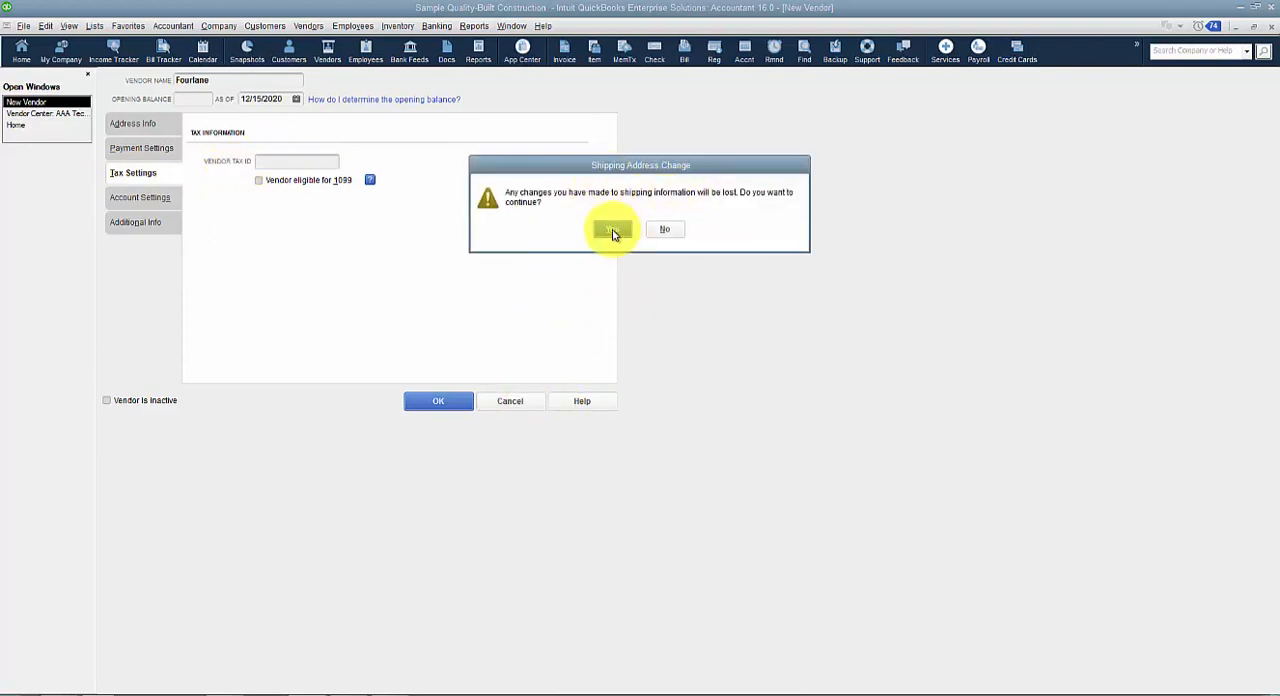
left_click(613, 231)
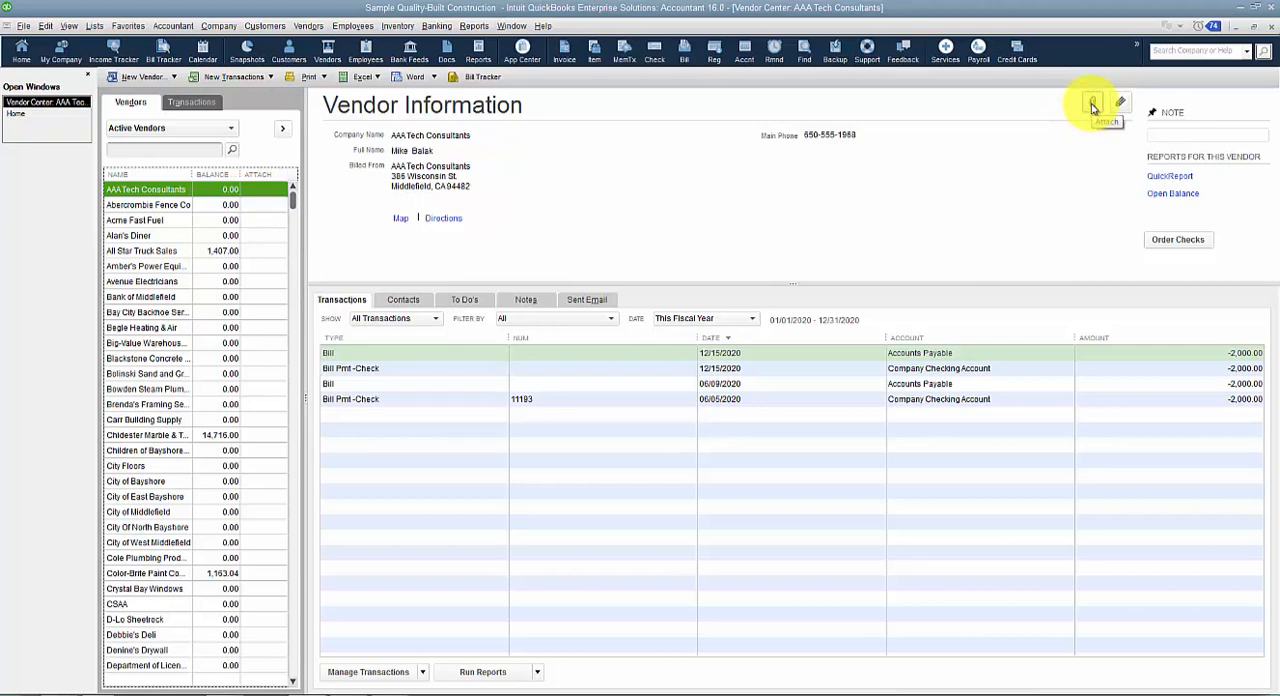
key("Escape")
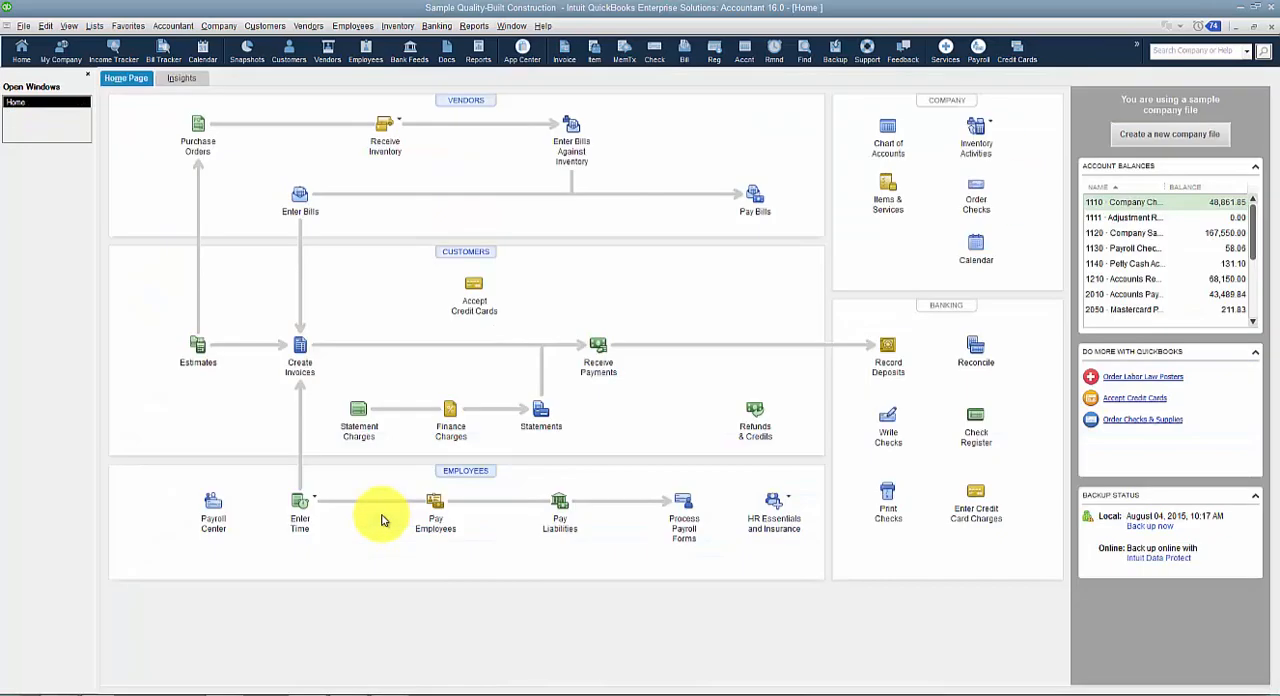